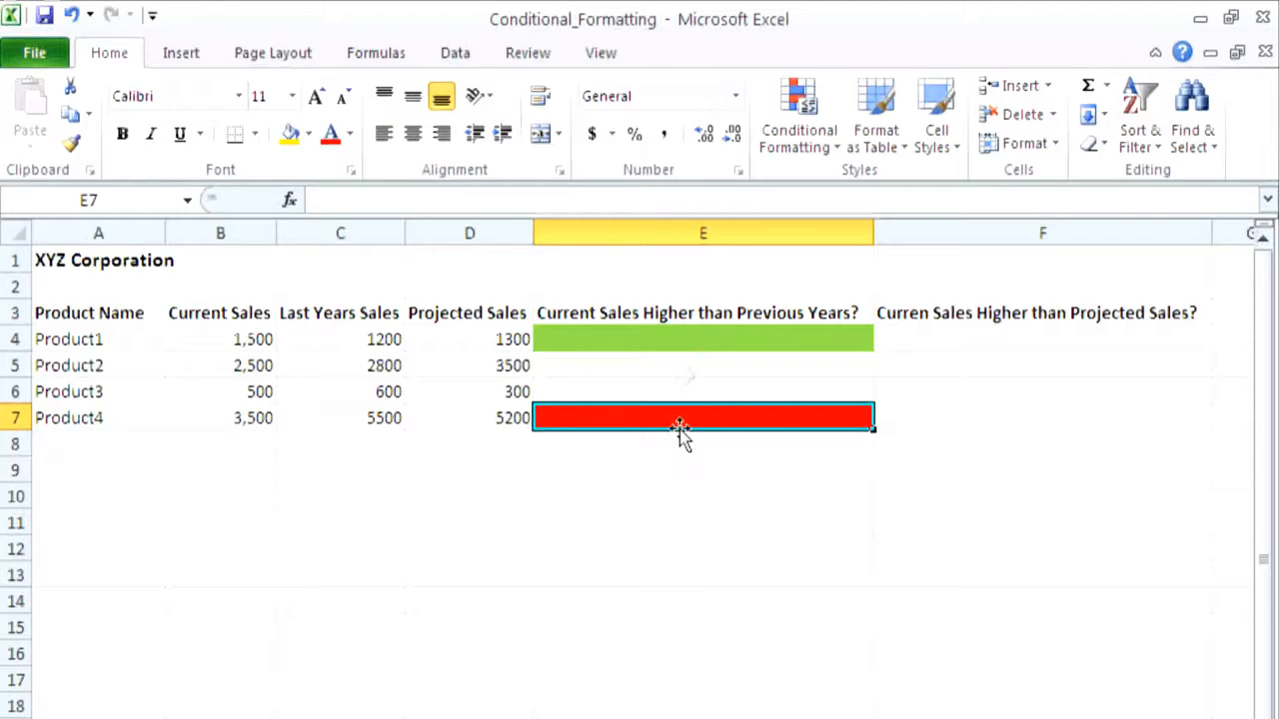
# Start a new conditional formatting rule for Product2's cell E5 in the Current Sales Higher than Previous Years column
pyautogui.click(684, 365)
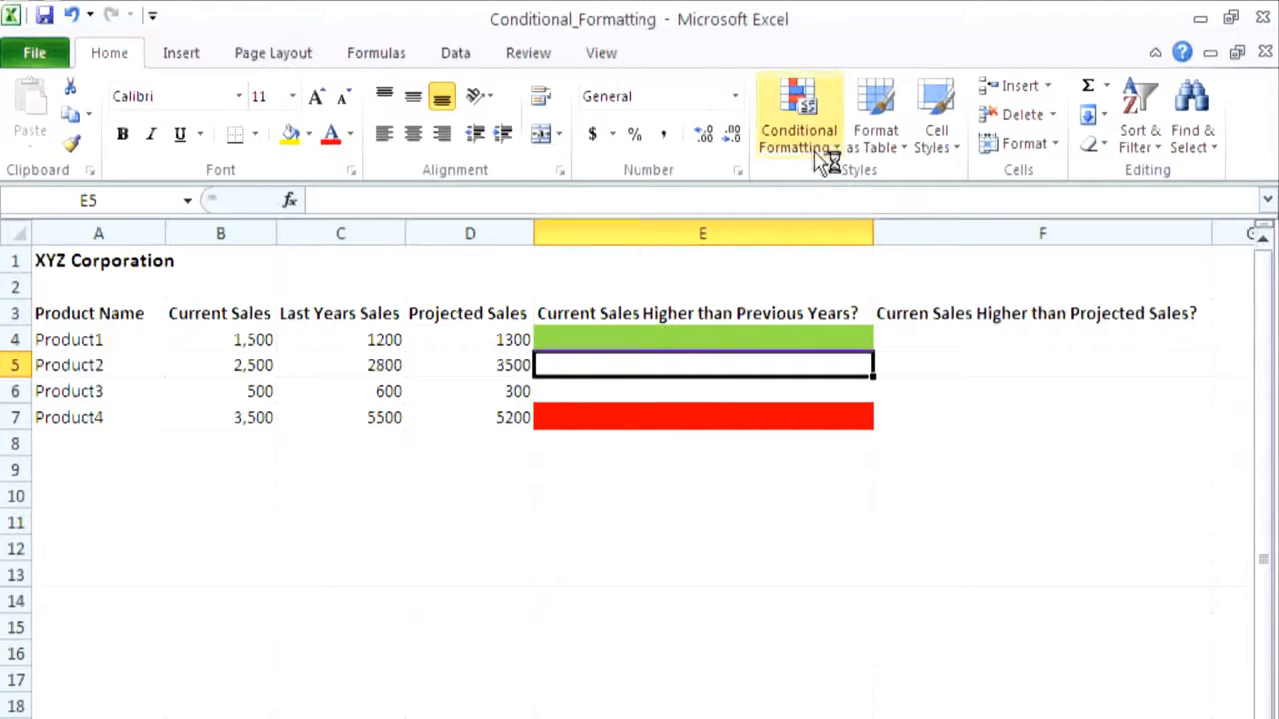
pyautogui.click(726, 385)
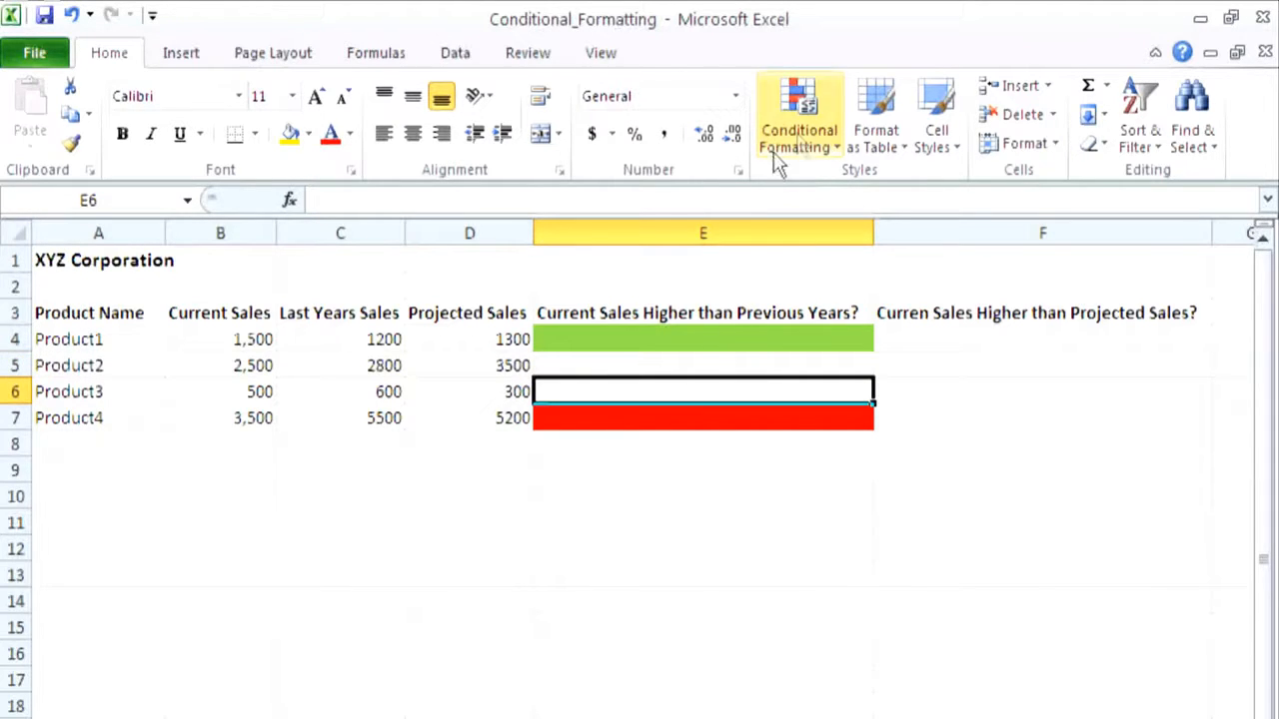
pyautogui.click(699, 362)
pyautogui.click(799, 129)
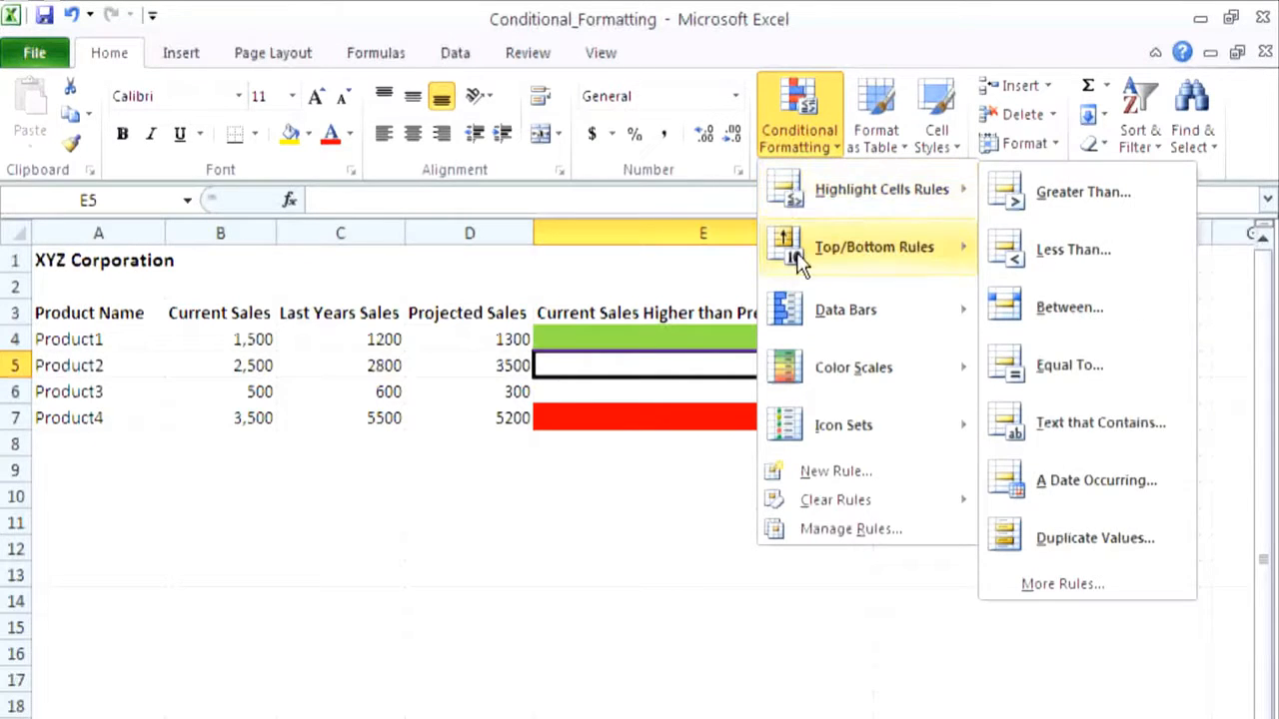
pyautogui.moveTo(797, 258)
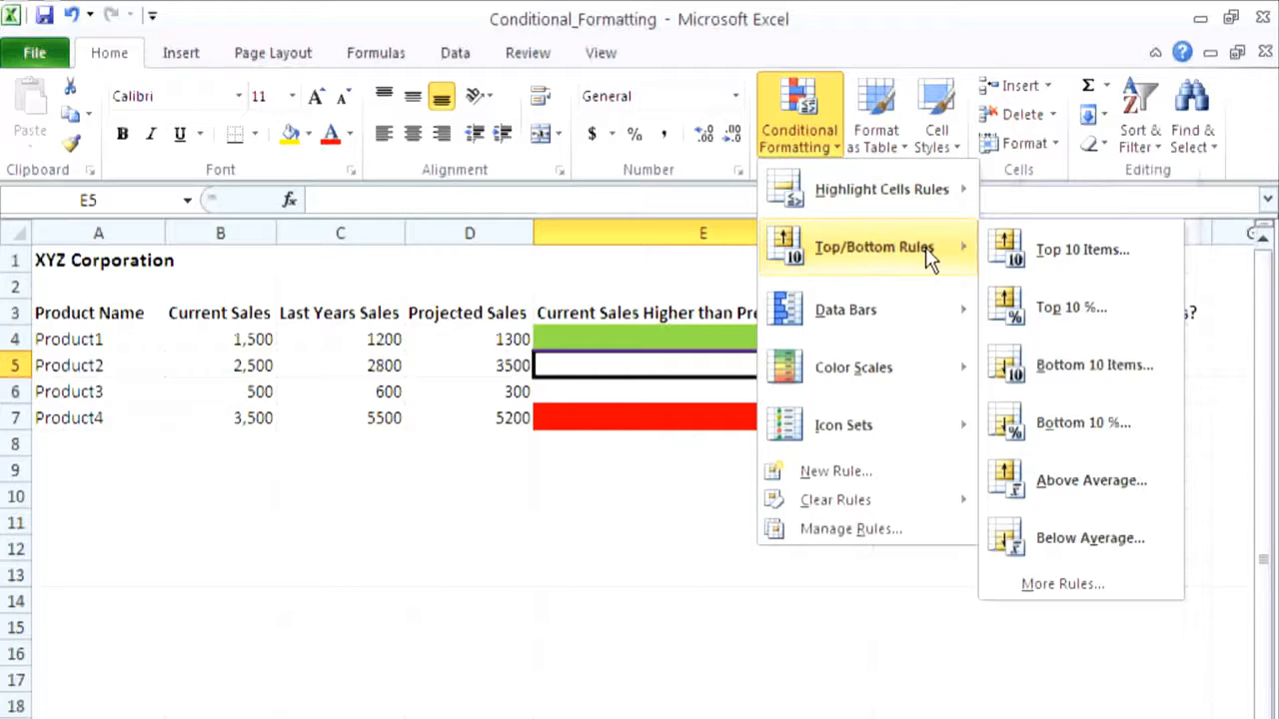
pyautogui.moveTo(921, 204)
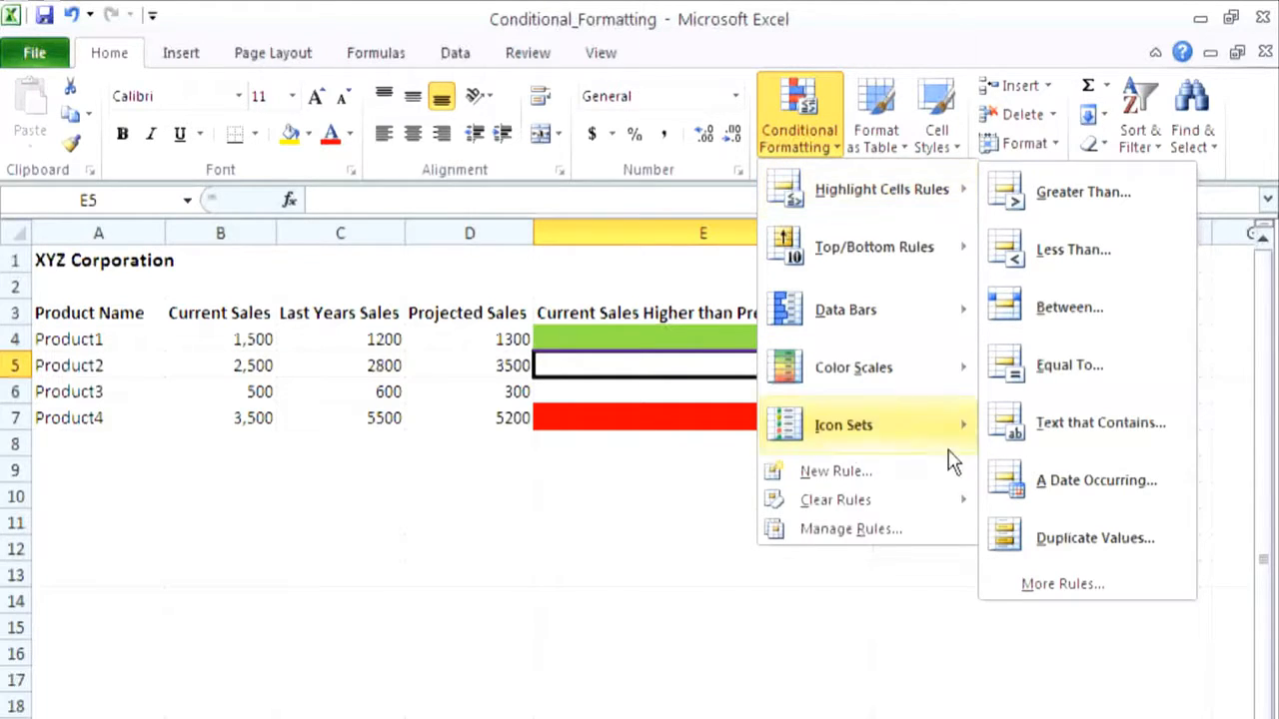
pyautogui.click(926, 477)
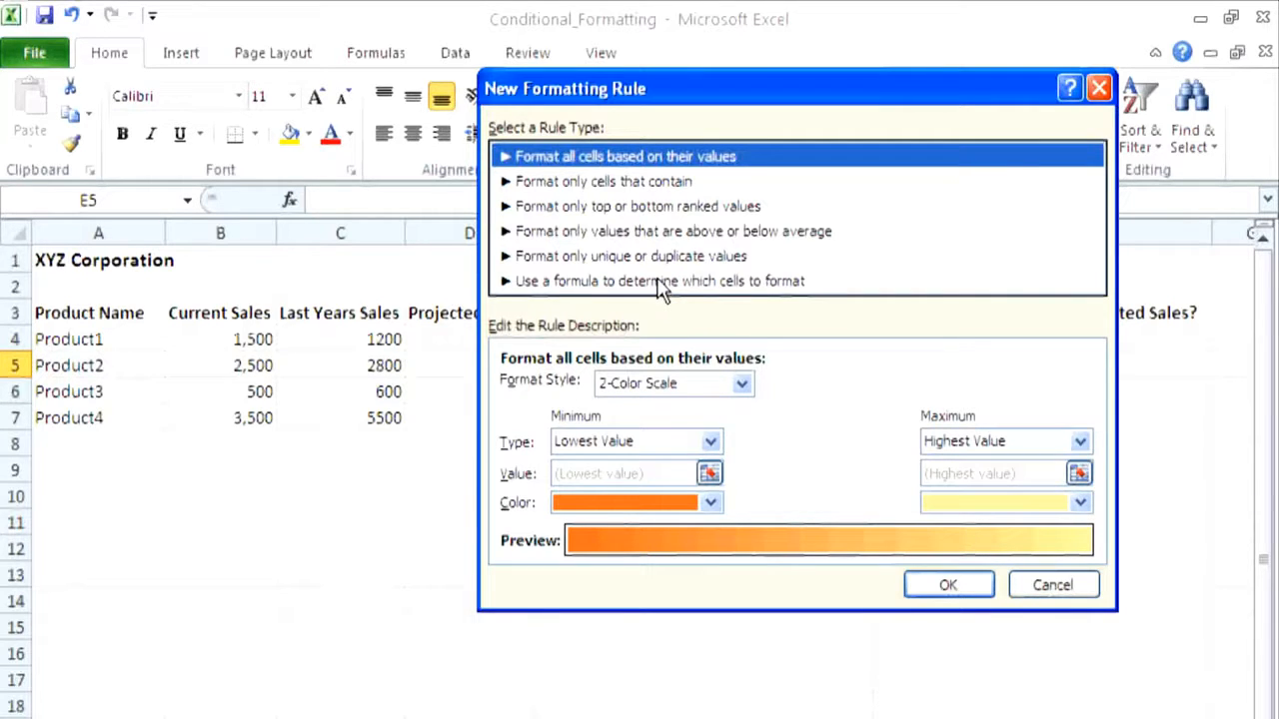
pyautogui.click(651, 182)
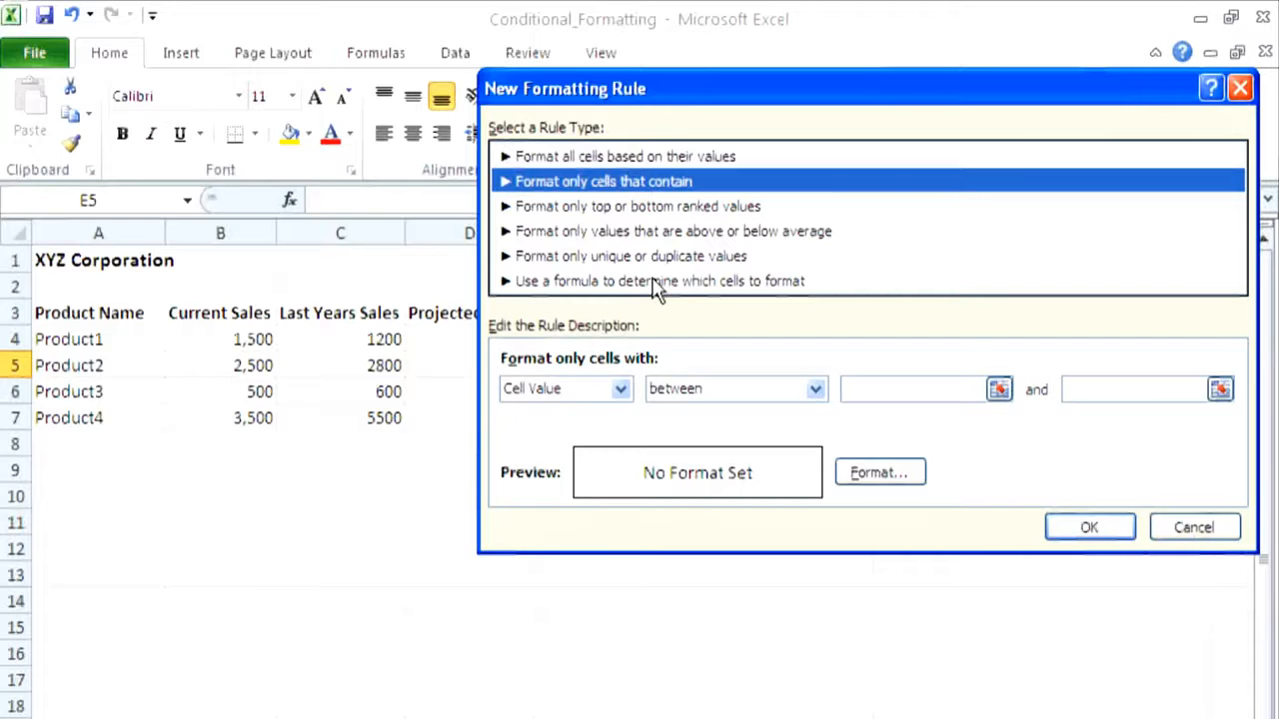
pyautogui.click(750, 397)
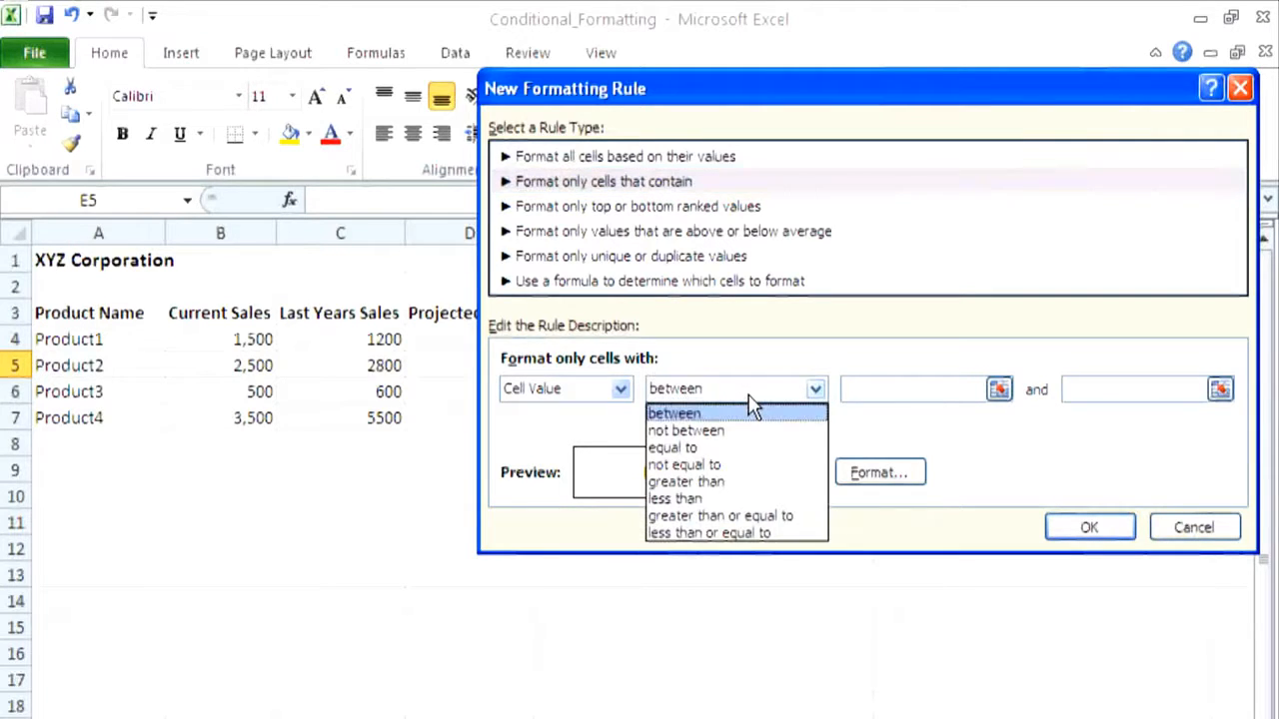
pyautogui.click(749, 412)
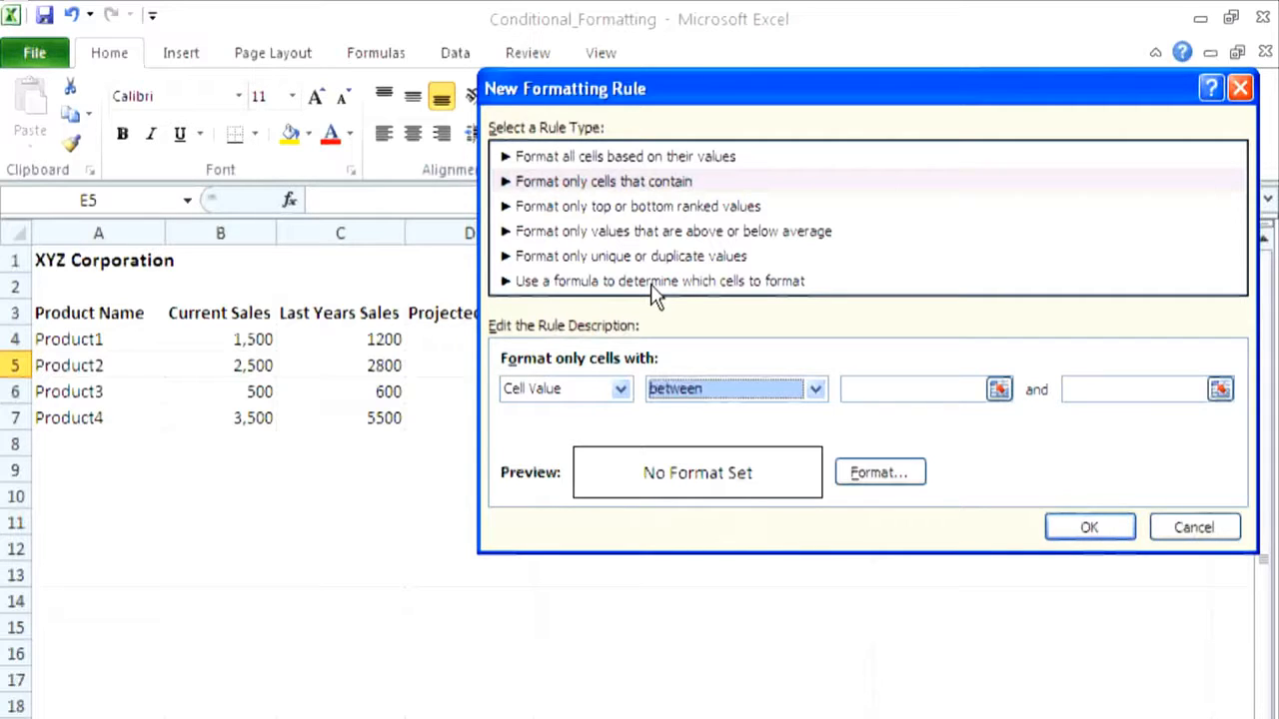
# Make the rule formula-based, with the formula =$B$5<$C$5 comparing Product2's current sales with last year's sales
pyautogui.click(650, 283)
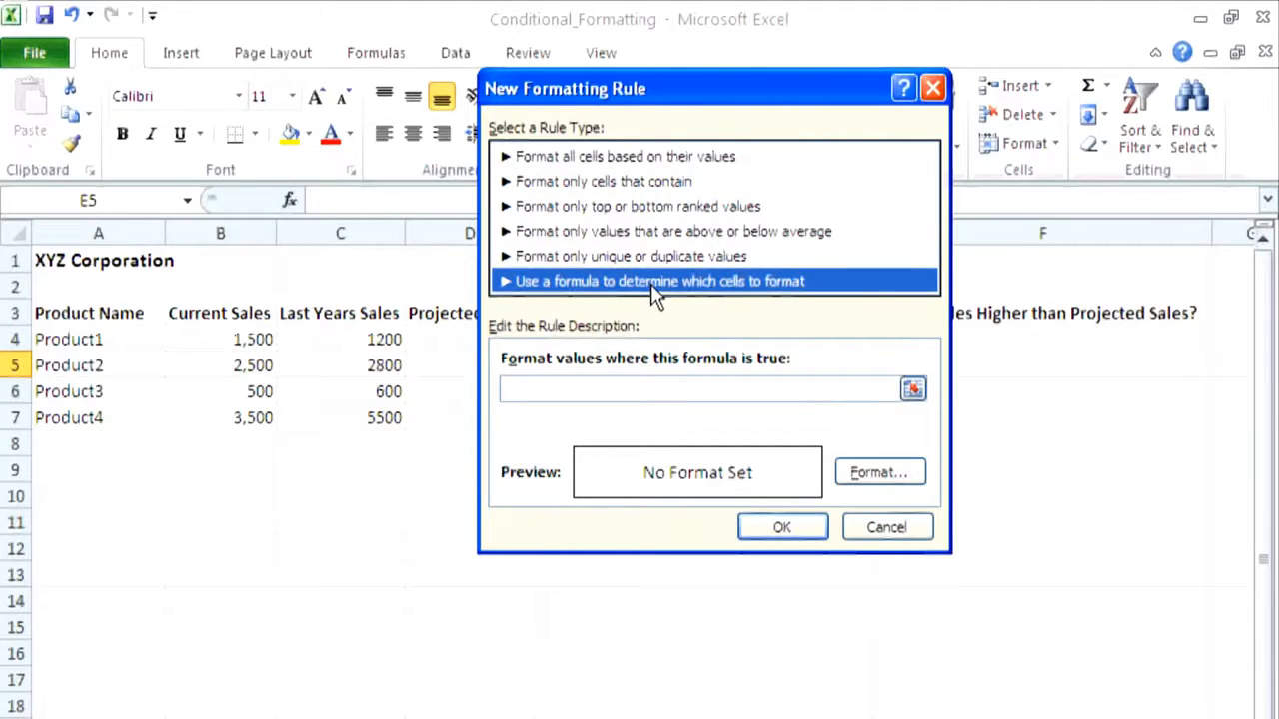
pyautogui.click(674, 386)
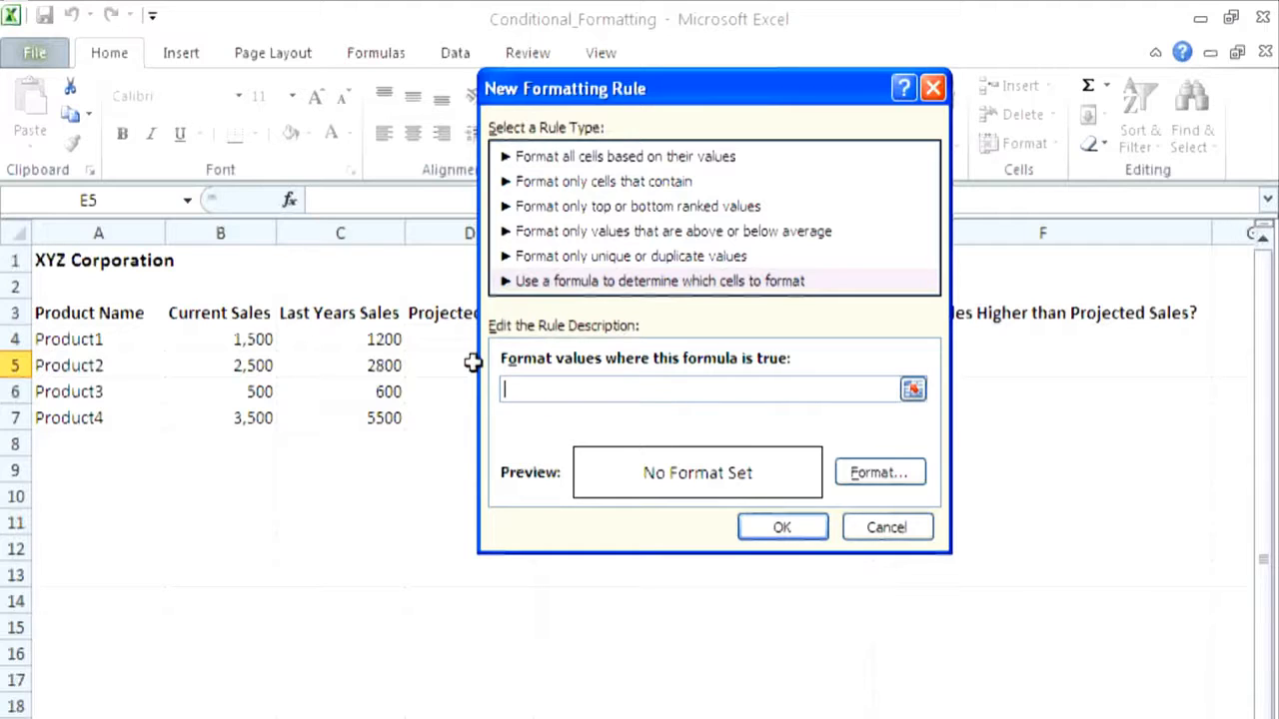
pyautogui.click(268, 362)
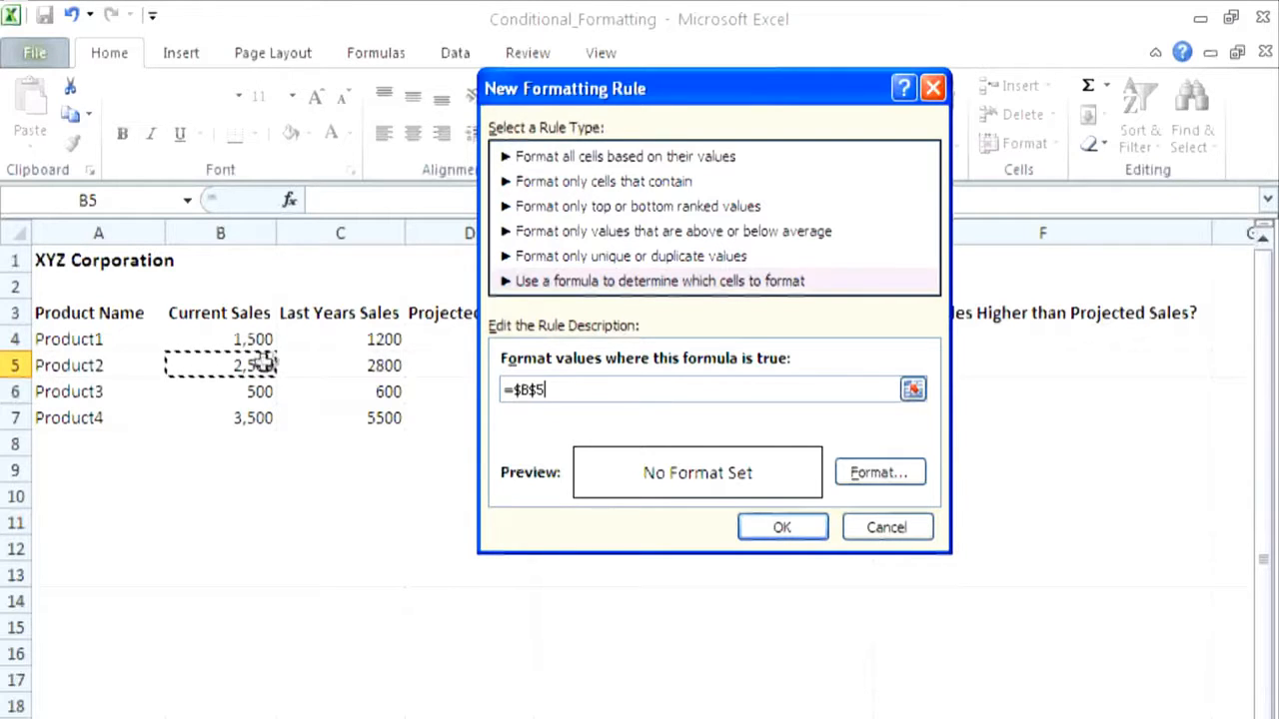
pyautogui.write('<')
pyautogui.click(313, 362)
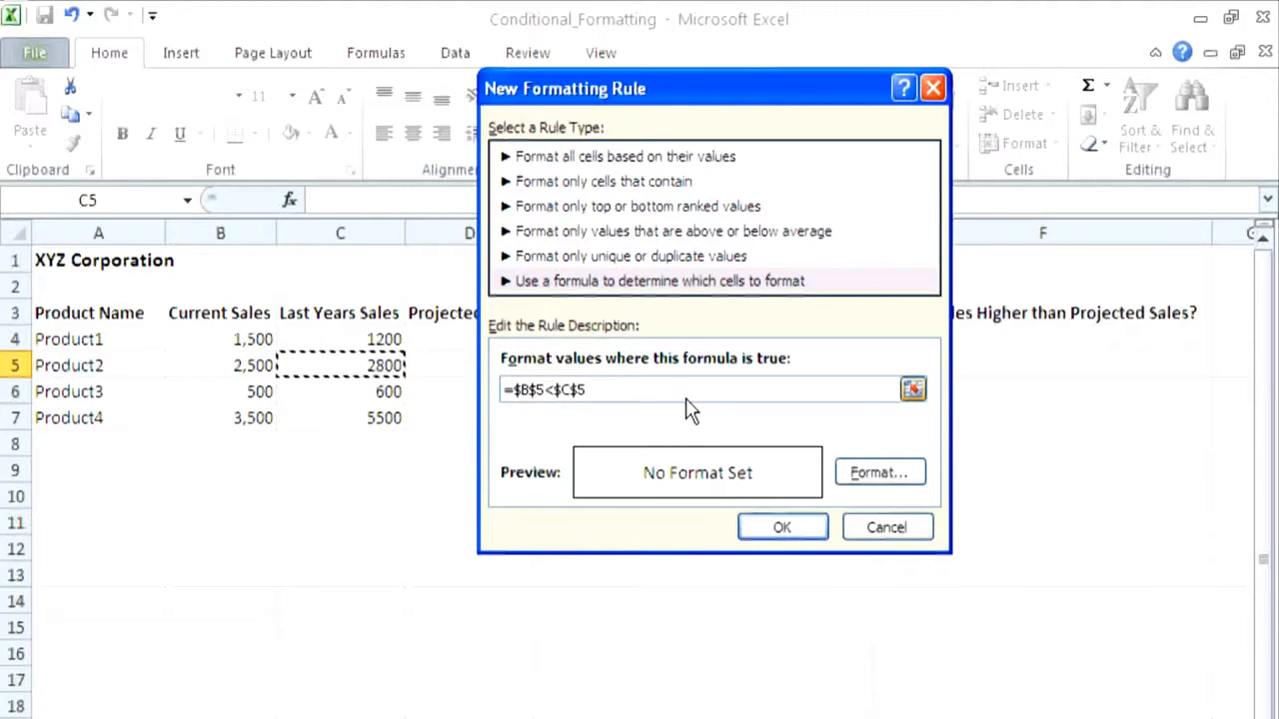
# Give the formula rule a red background fill and apply it to cell E5
pyautogui.click(891, 490)
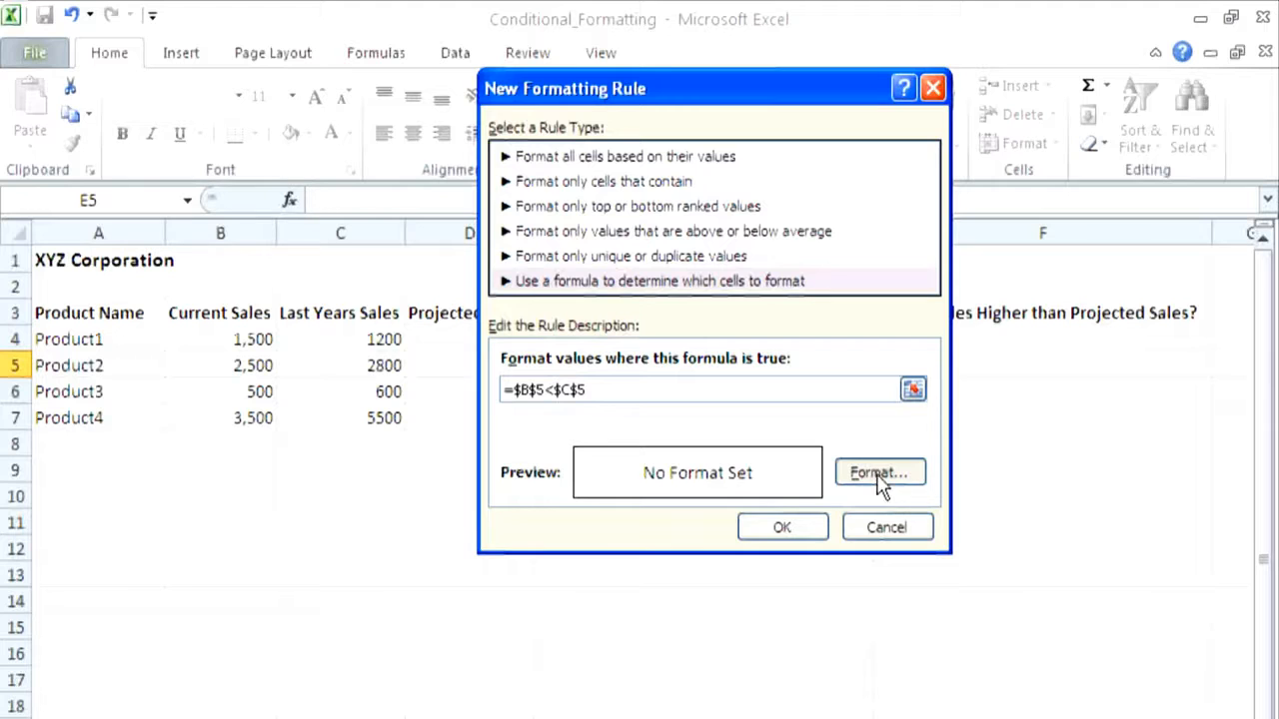
pyautogui.click(880, 477)
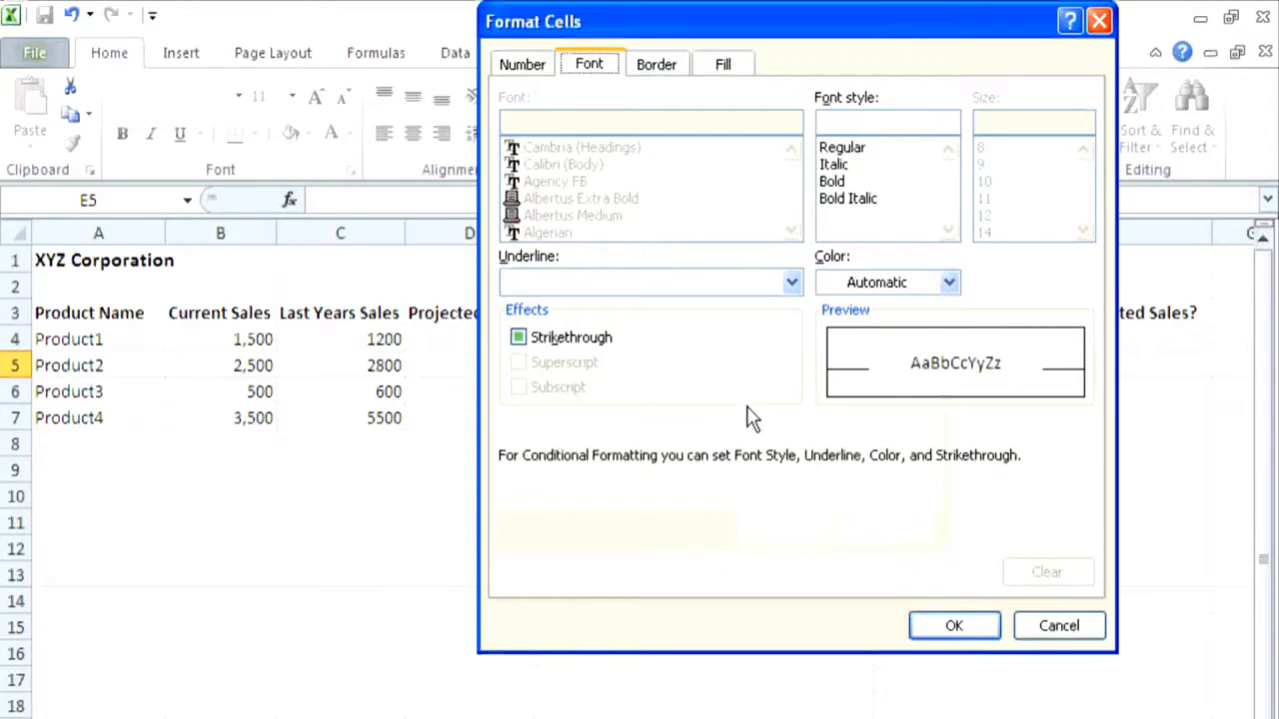
pyautogui.click(833, 282)
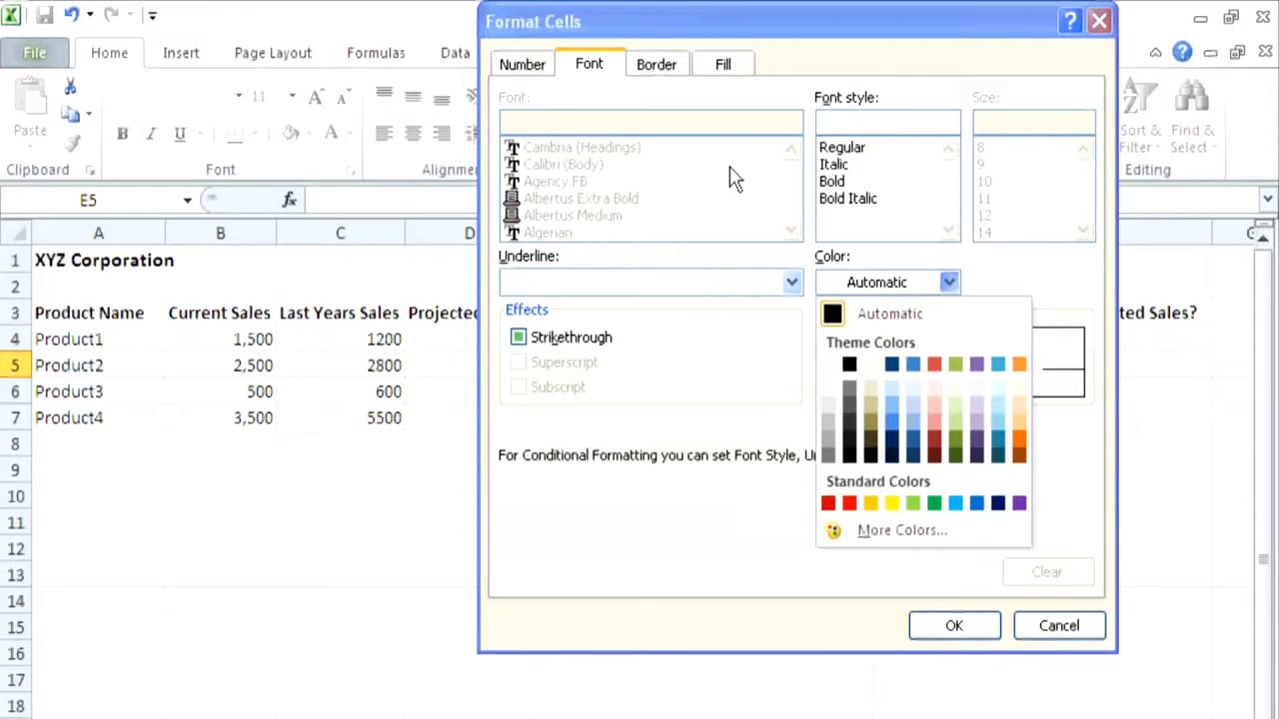
pyautogui.click(719, 79)
pyautogui.click(737, 68)
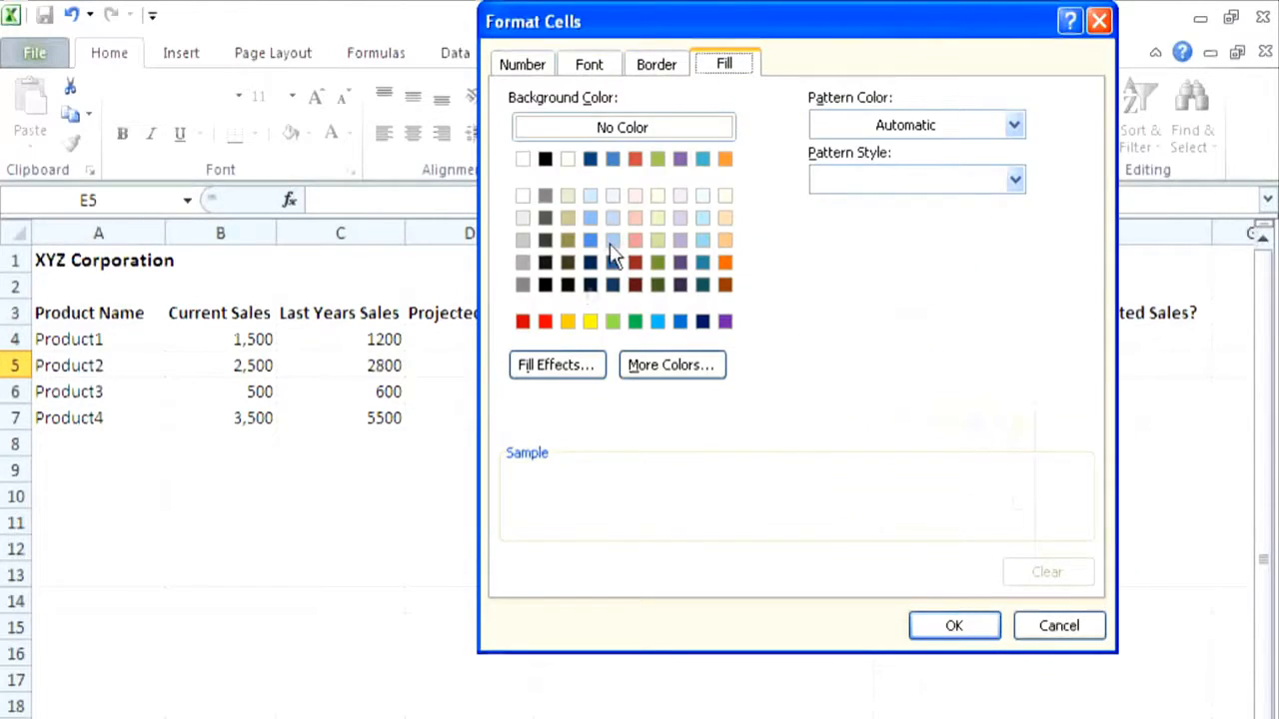
pyautogui.click(544, 322)
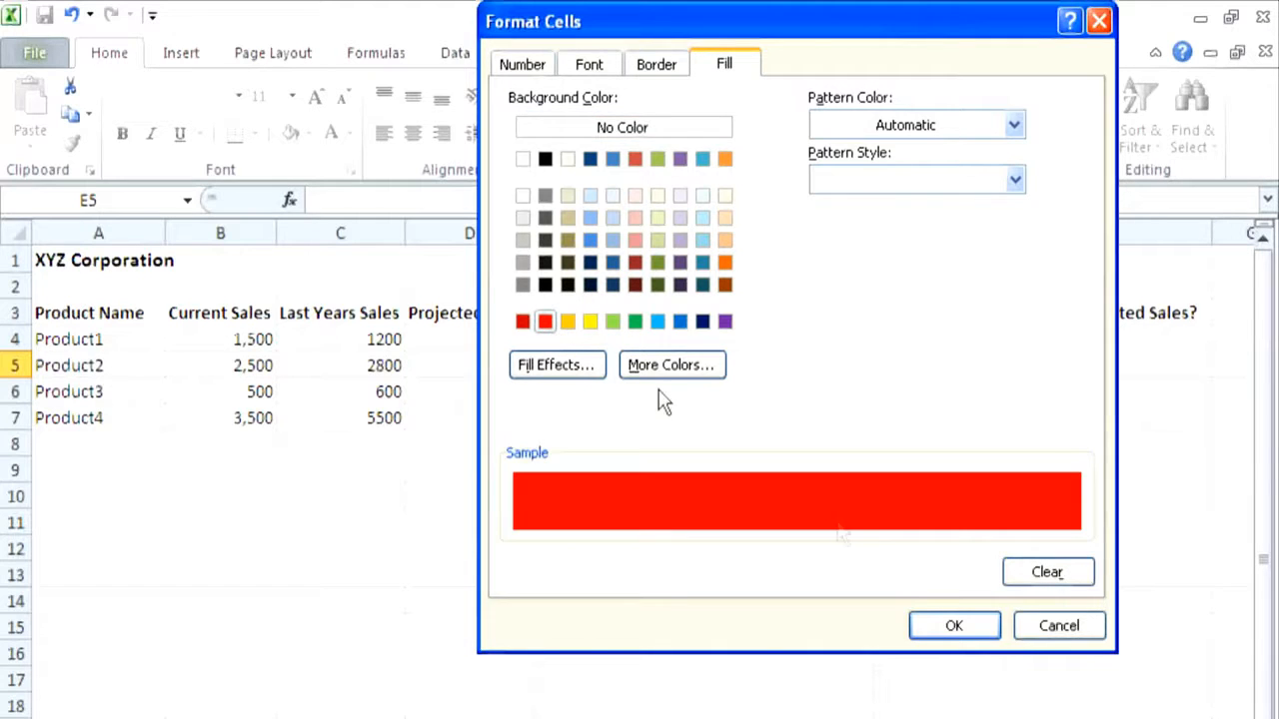
pyautogui.click(944, 624)
pyautogui.click(781, 528)
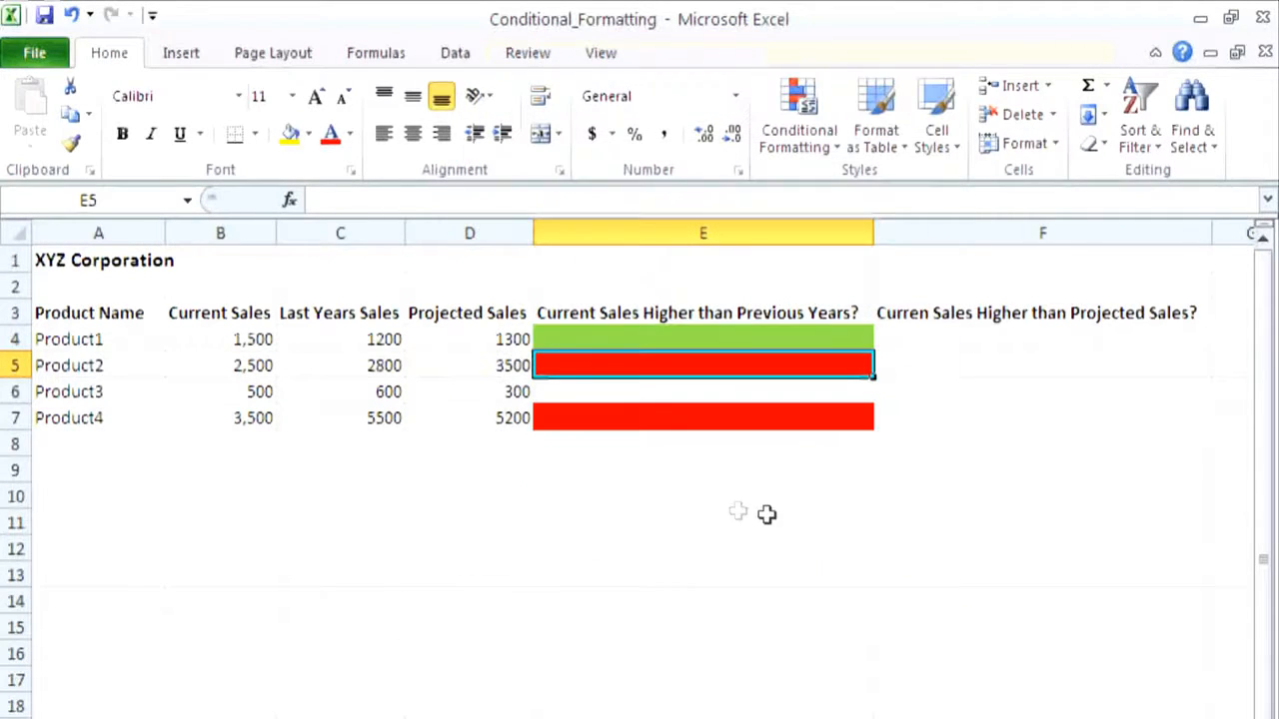
# Set Product2's current sales in B5 to 3100 to test the red rule
pyautogui.click(659, 392)
pyautogui.click(657, 366)
pyautogui.click(265, 365)
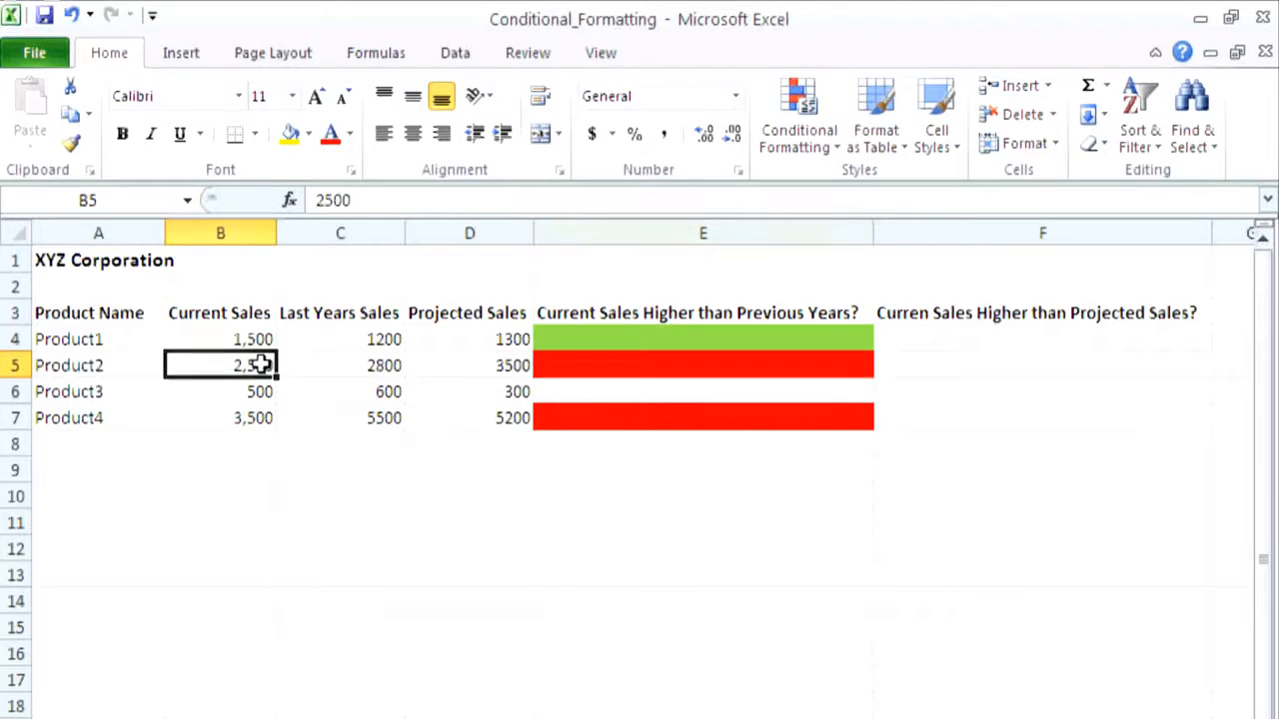
pyautogui.write('3100')
pyautogui.press('Return')
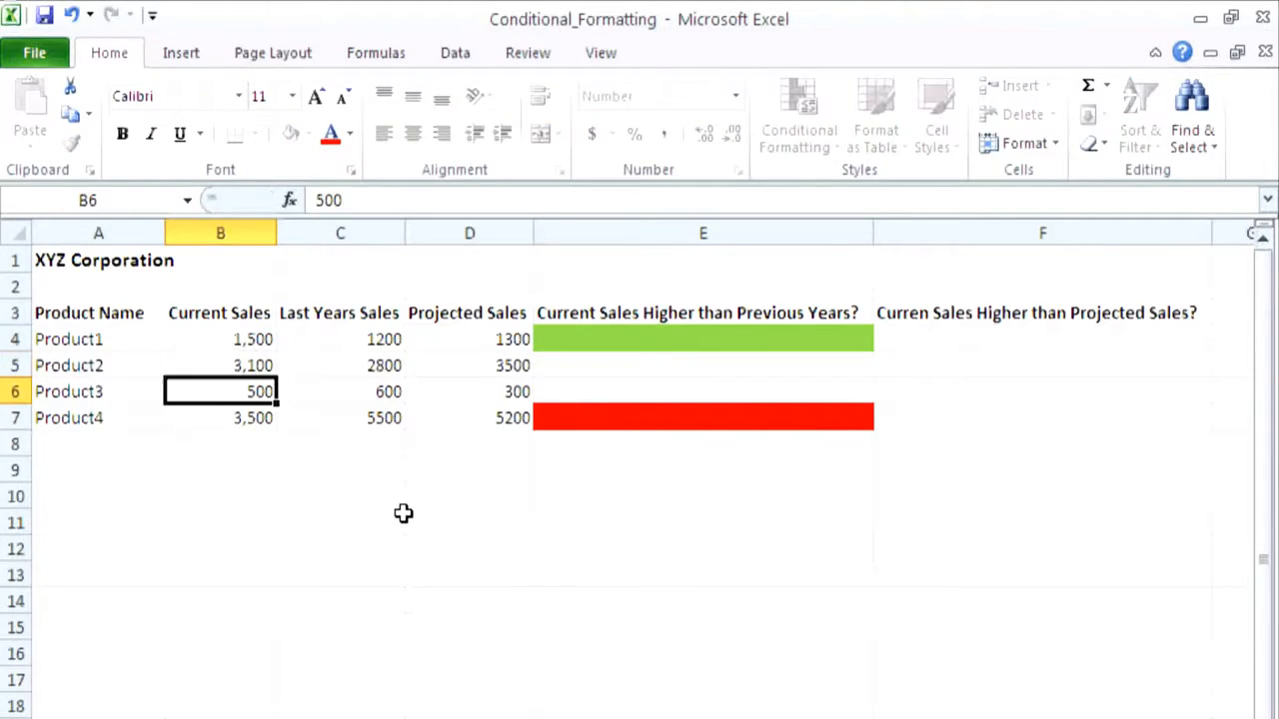
# Create a second formula-based conditional formatting rule for cell E5 with the formula =$B$5>$C$5
pyautogui.click(656, 366)
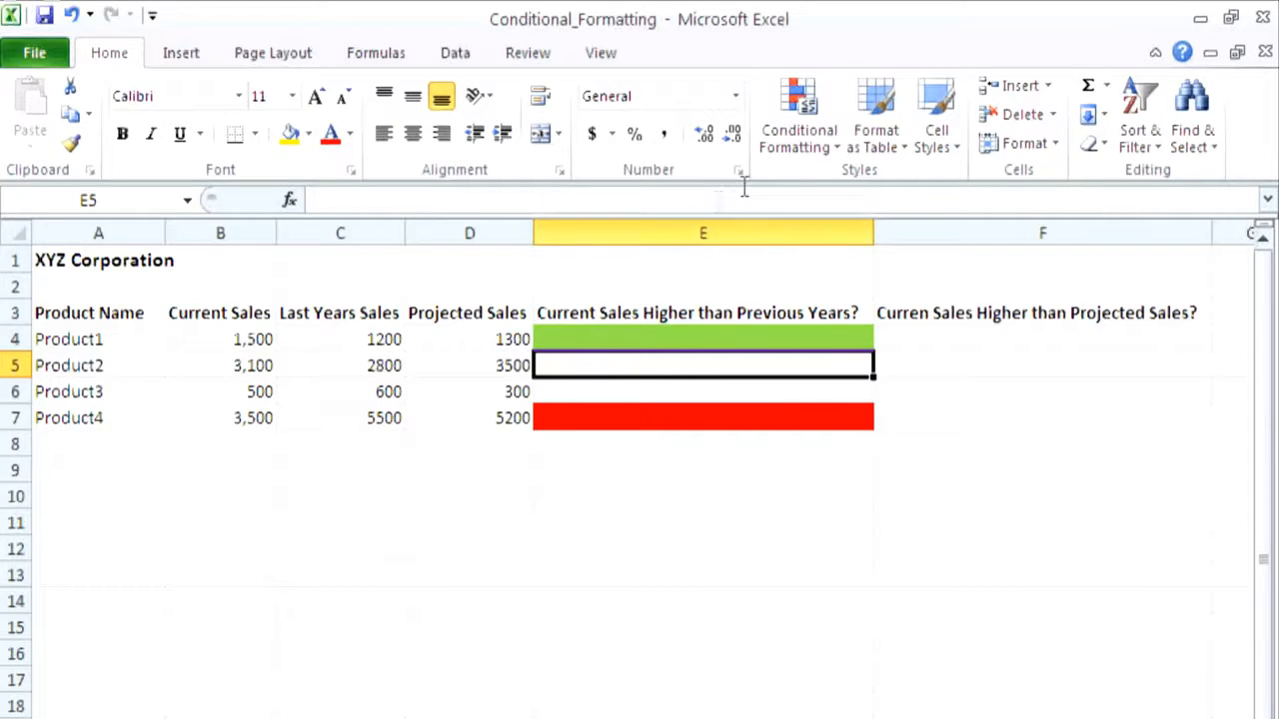
pyautogui.click(821, 156)
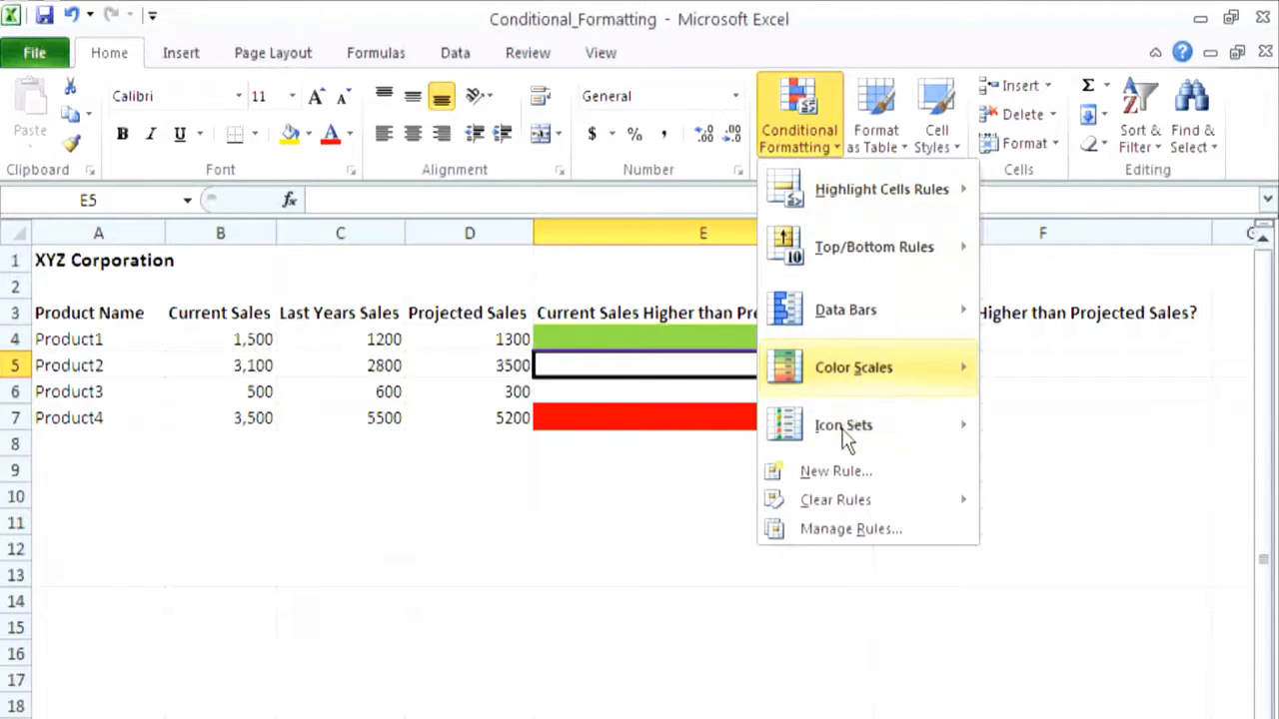
pyautogui.click(835, 472)
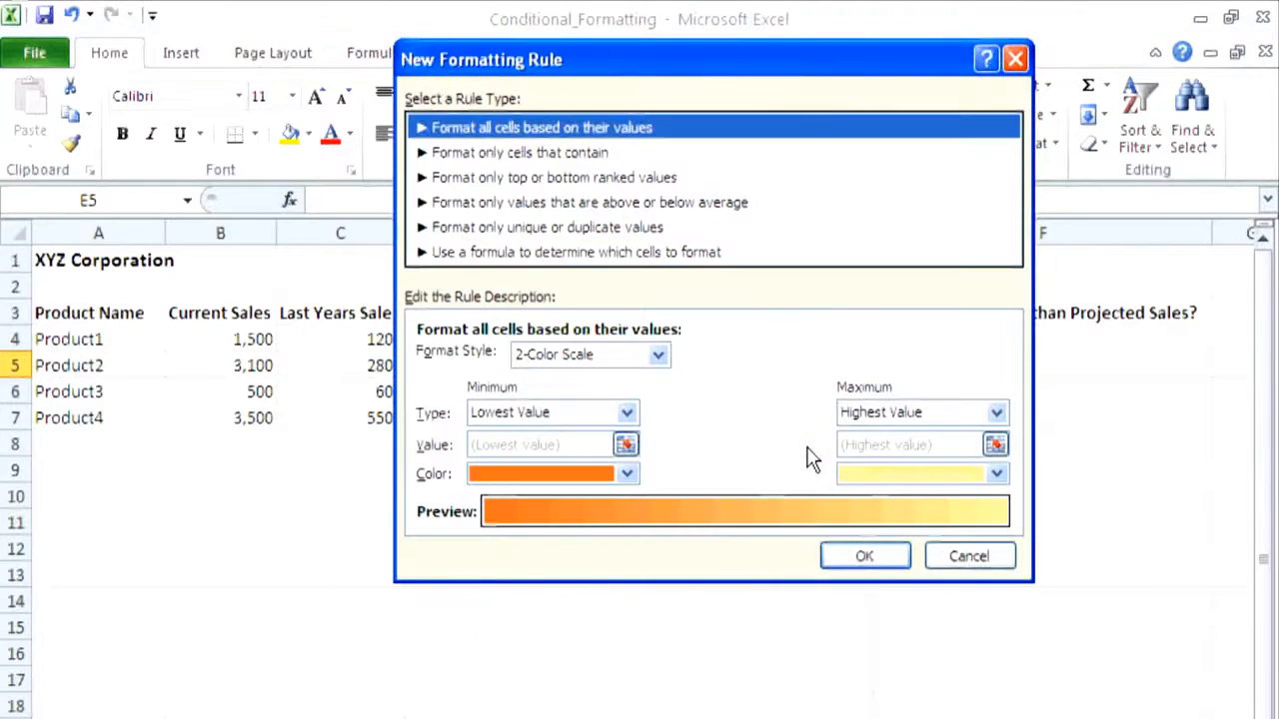
pyautogui.click(617, 255)
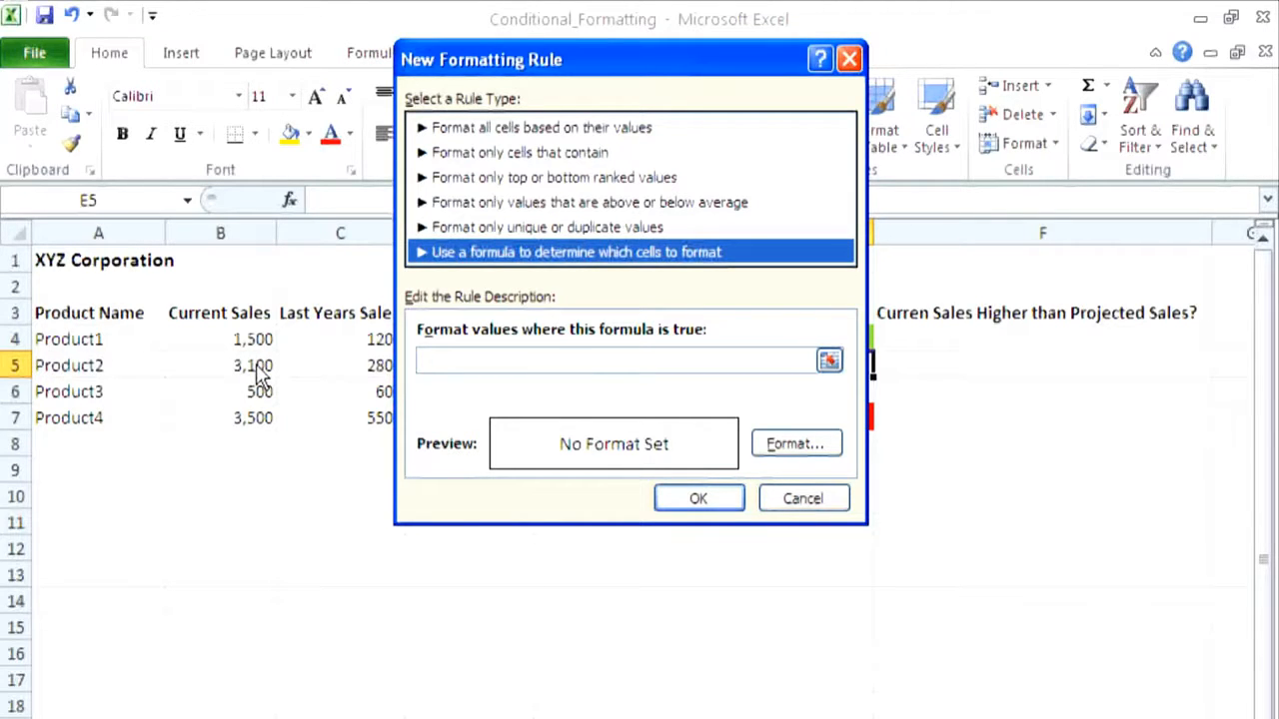
pyautogui.click(424, 361)
pyautogui.click(229, 366)
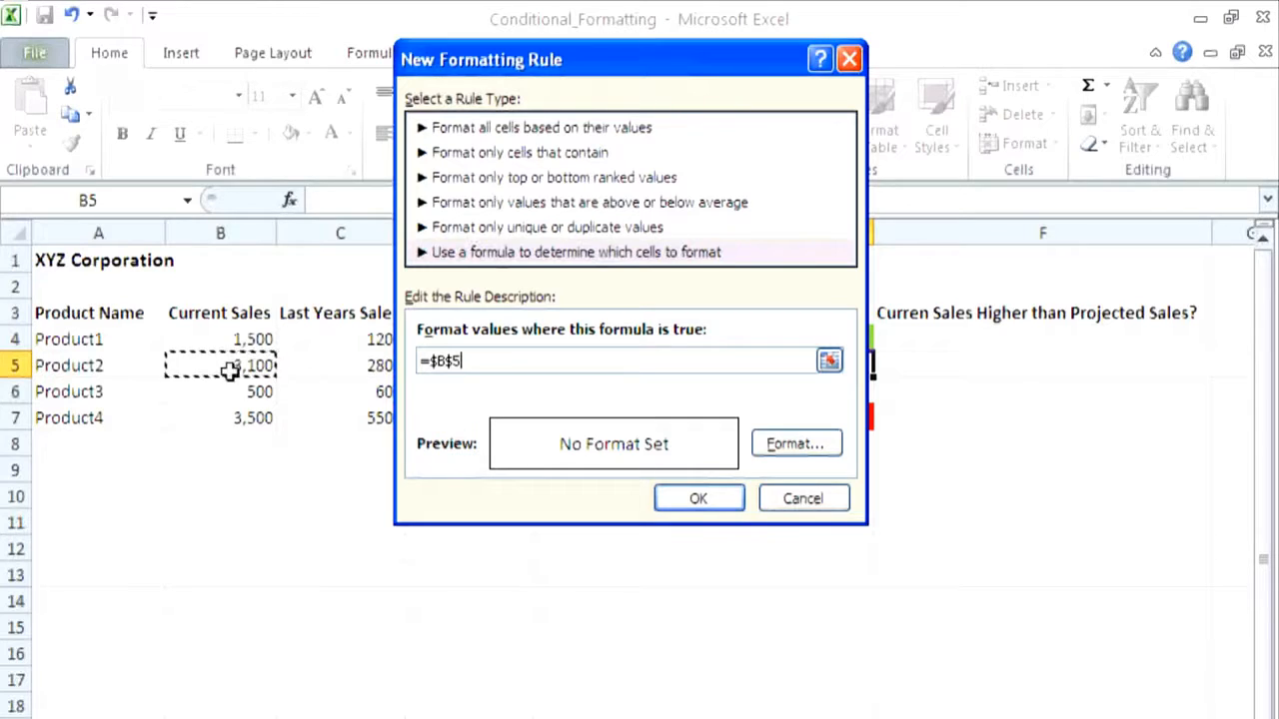
pyautogui.write('>')
pyautogui.click(341, 365)
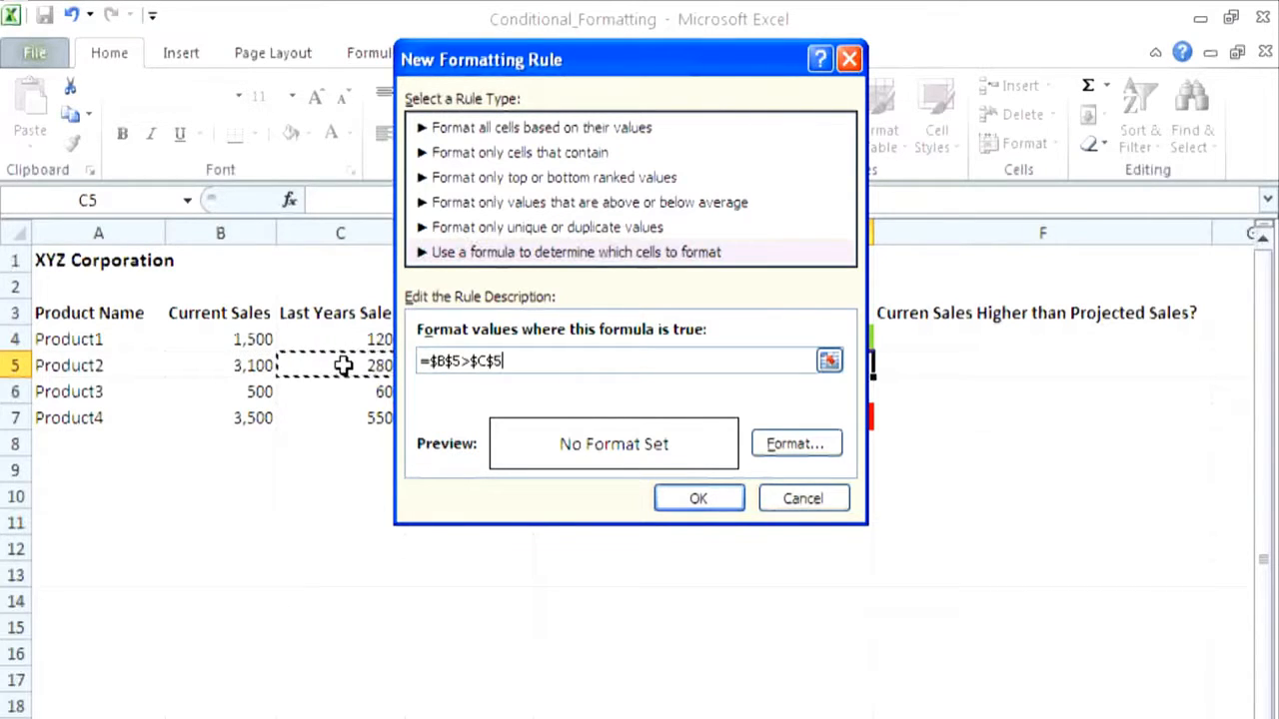
# Give the second rule a light green background fill and apply it to cell E5
pyautogui.click(784, 444)
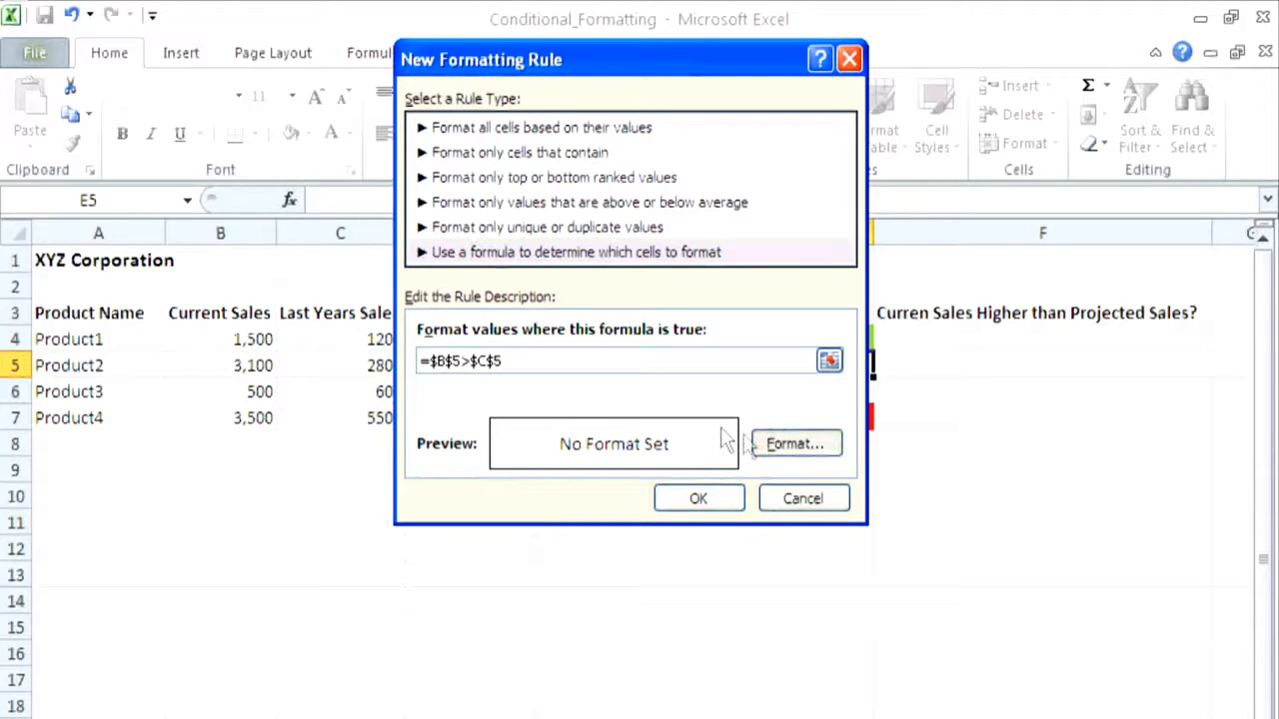
pyautogui.click(528, 320)
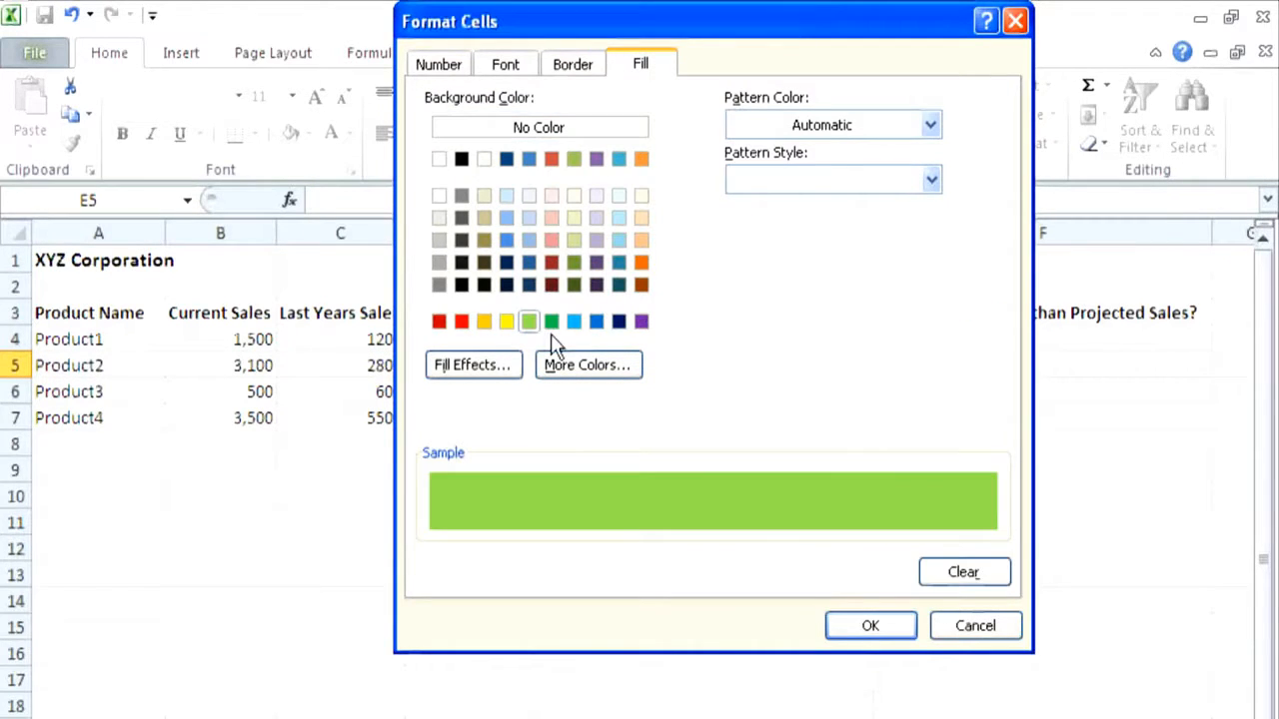
pyautogui.click(866, 625)
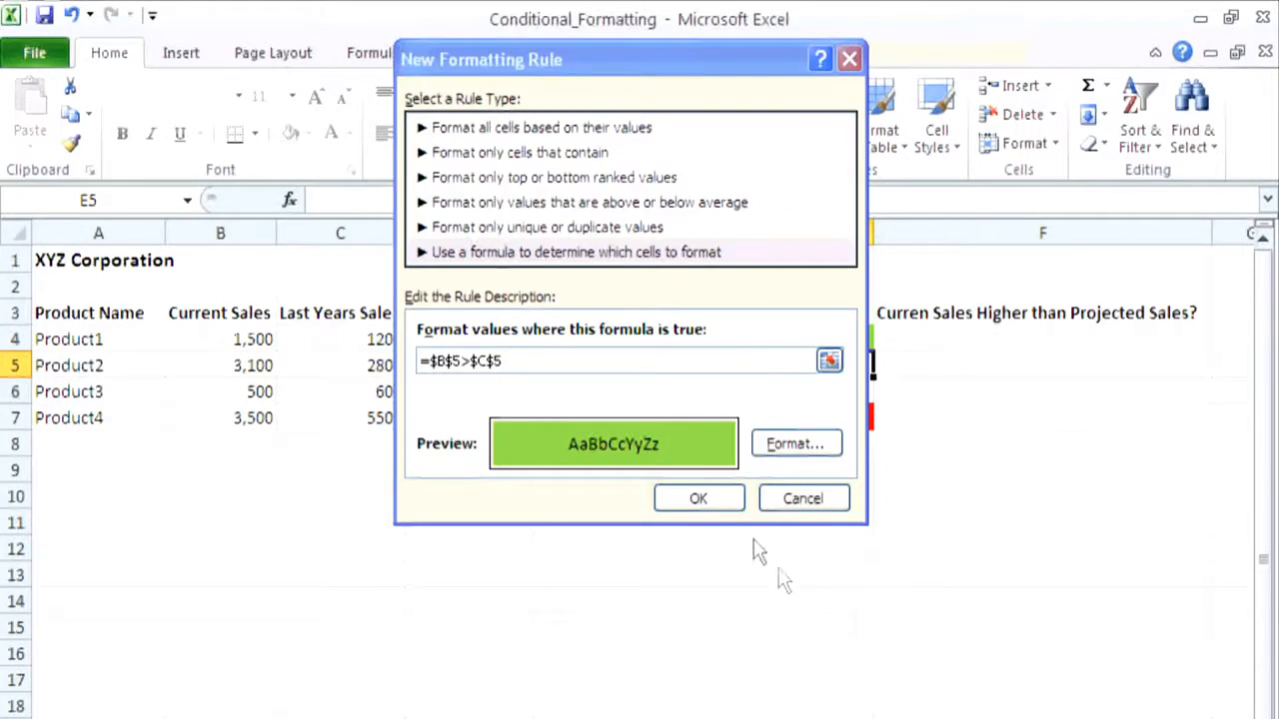
pyautogui.click(698, 498)
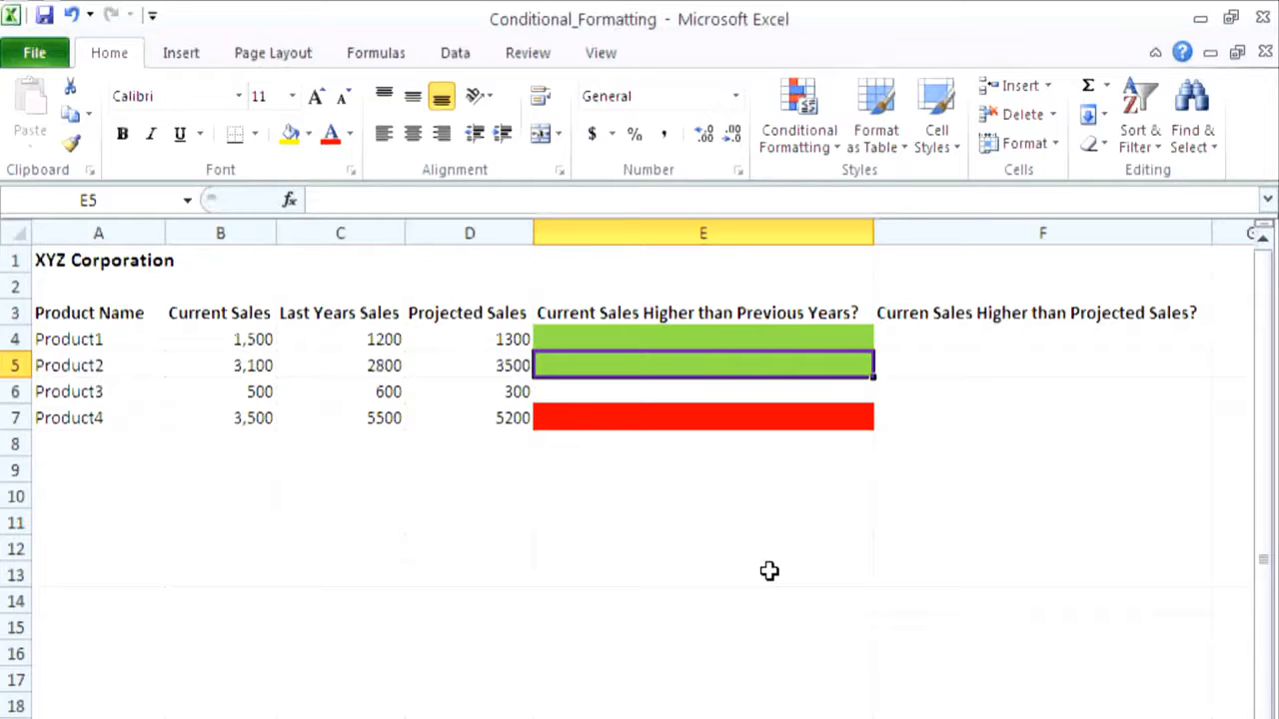
# Set Product2's current sales in B5 to 2500 to test both rules
pyautogui.click(230, 366)
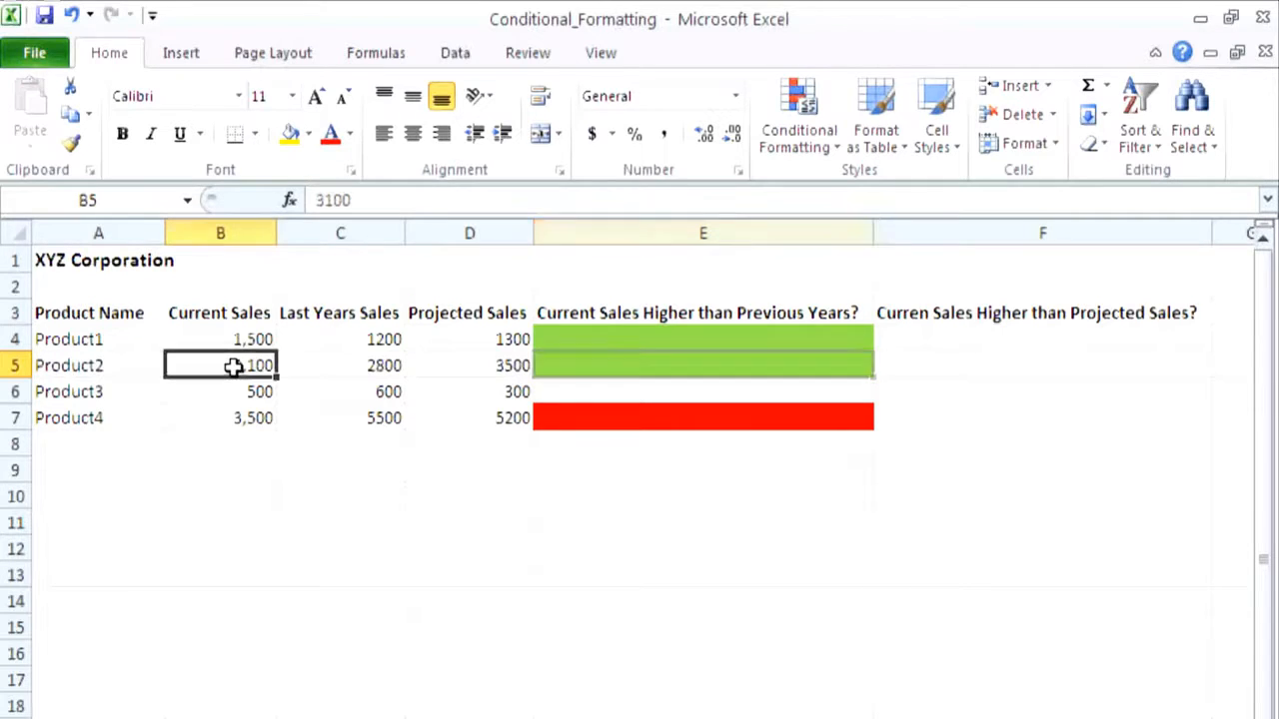
pyautogui.write('2500')
pyautogui.press('Return')
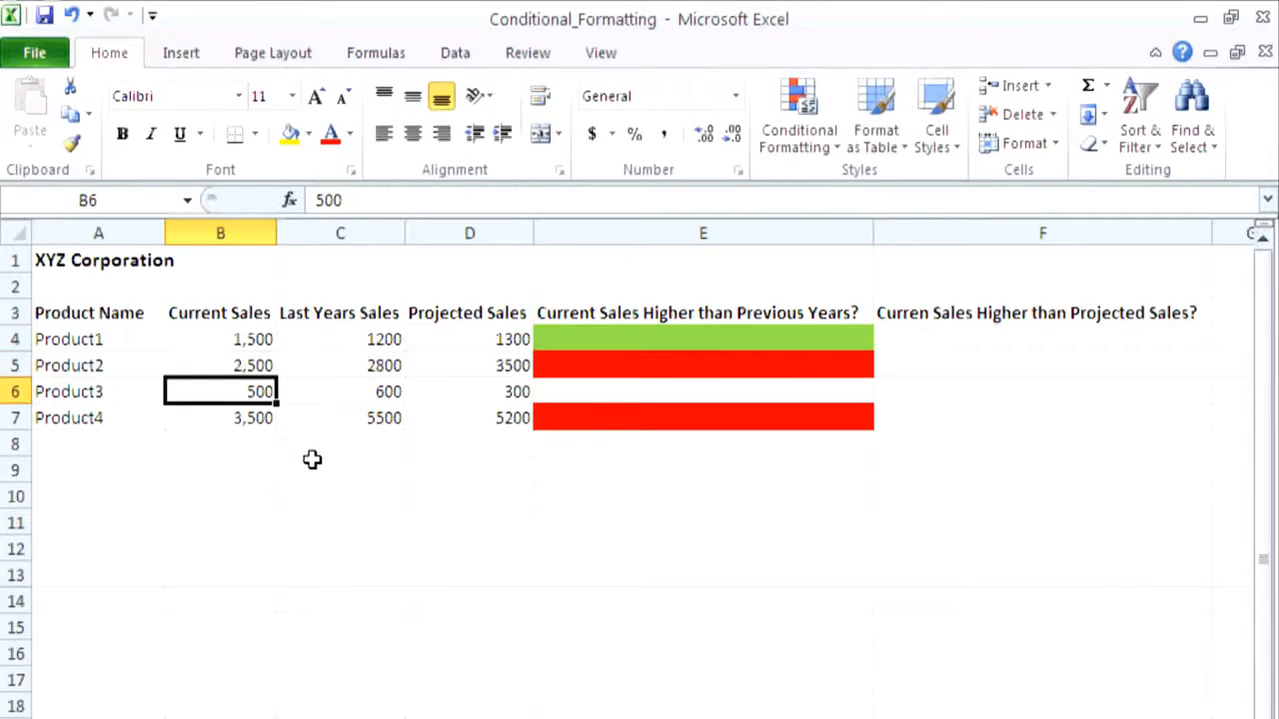
# Set Product2's current sales in B5 to 2,800, equal to last year's sales, and select cell E5
pyautogui.click(261, 365)
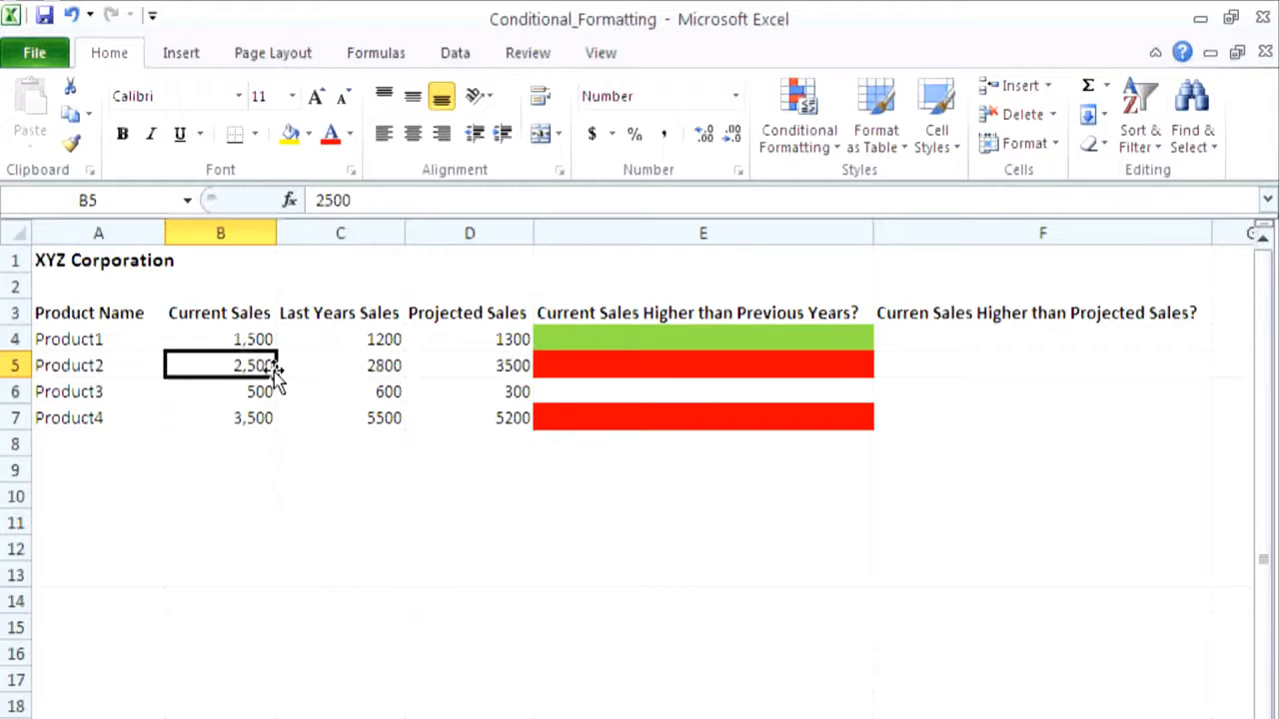
pyautogui.write('2,800')
pyautogui.press('Return')
pyautogui.click(541, 360)
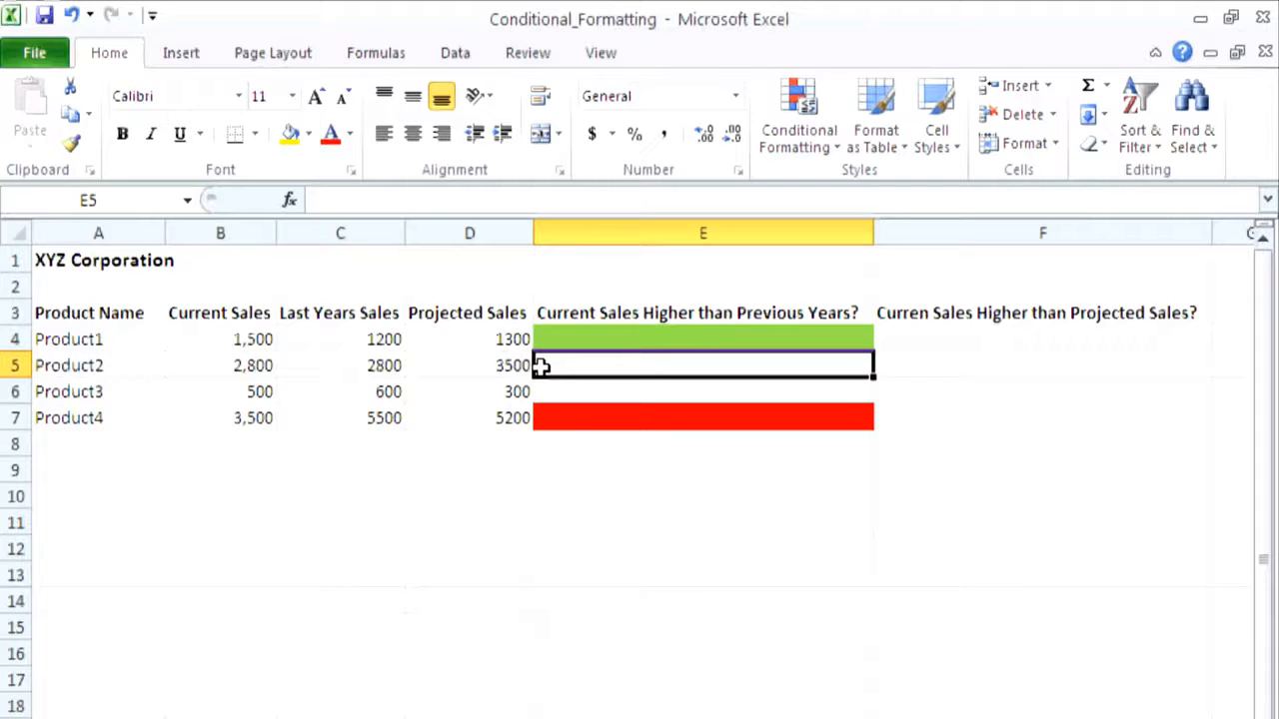
# Create a third formula-based conditional formatting rule for cell E5 with the formula =$B$5=$C$5
pyautogui.click(819, 110)
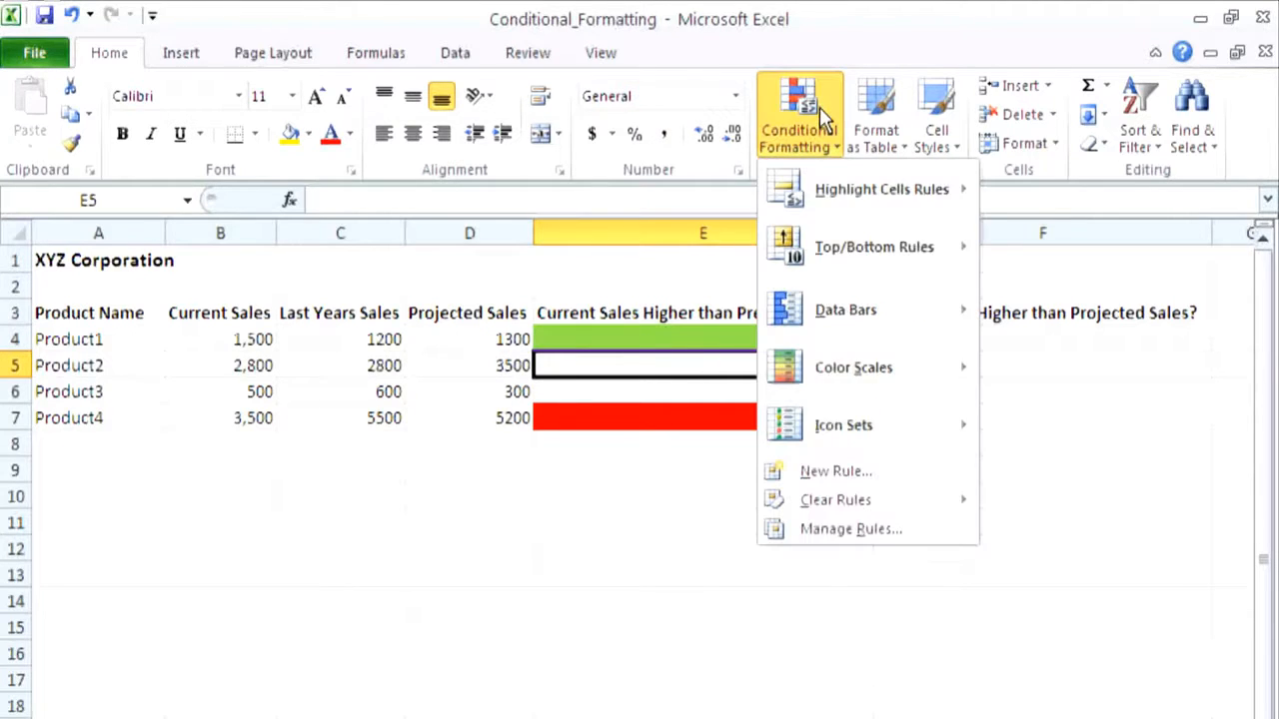
pyautogui.click(848, 477)
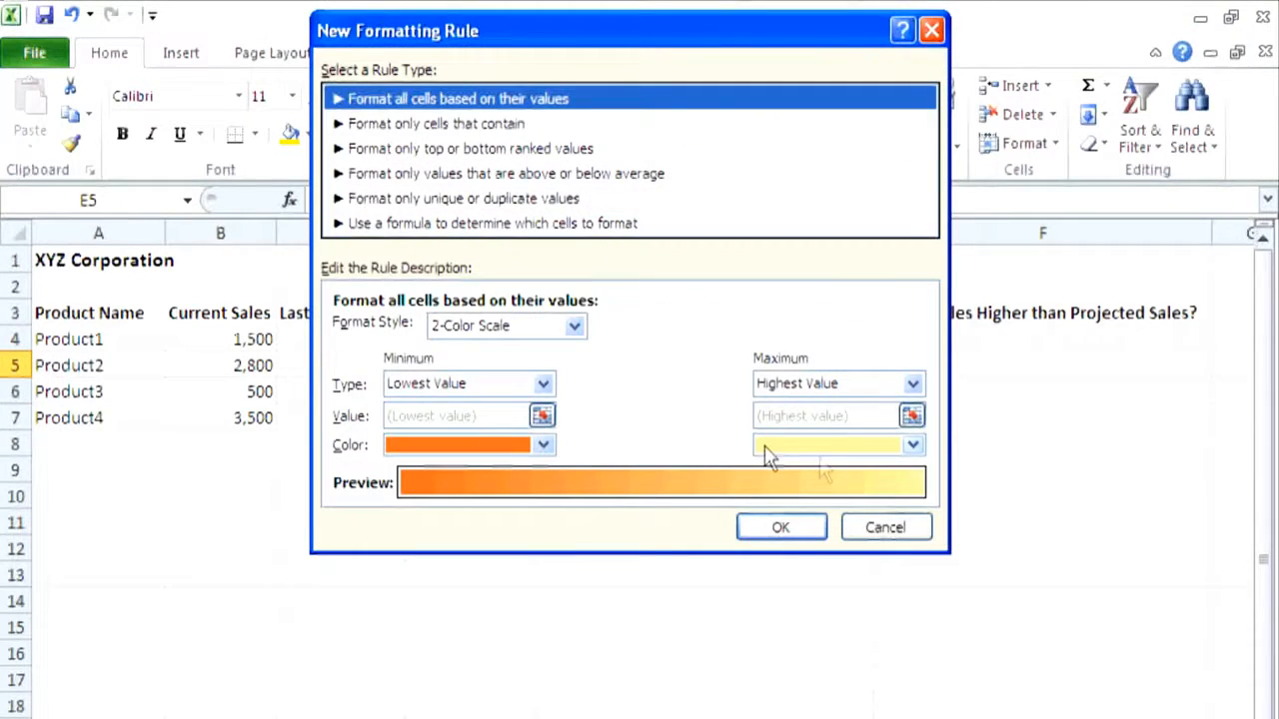
pyautogui.click(533, 224)
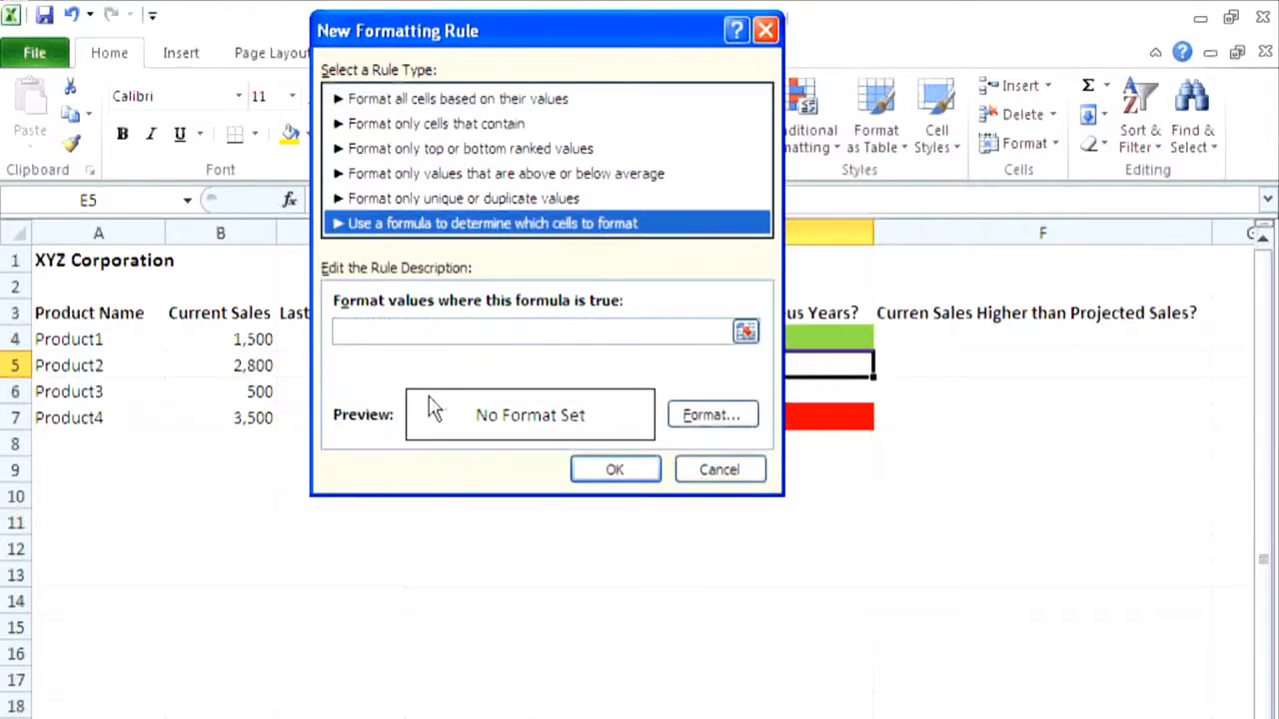
pyautogui.click(338, 332)
pyautogui.click(262, 368)
pyautogui.write('=')
pyautogui.click(297, 366)
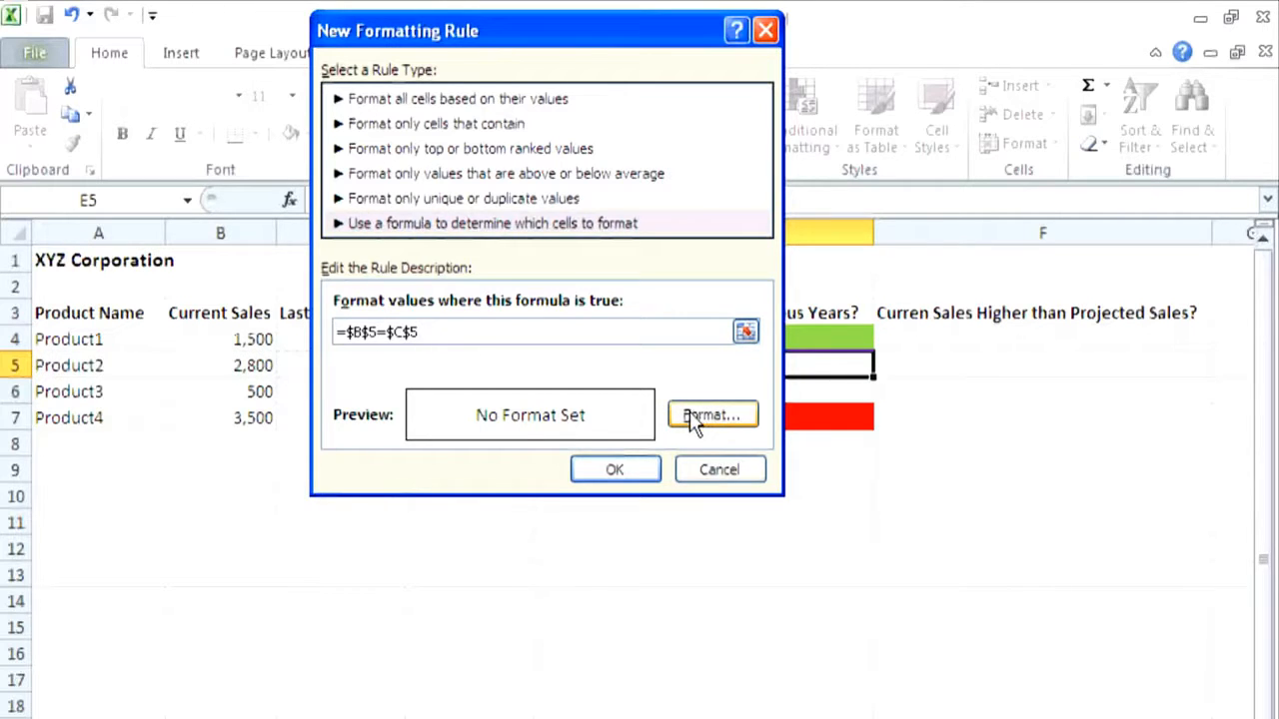
# Give the equal-sales rule a yellow background fill
pyautogui.click(689, 410)
pyautogui.click(424, 324)
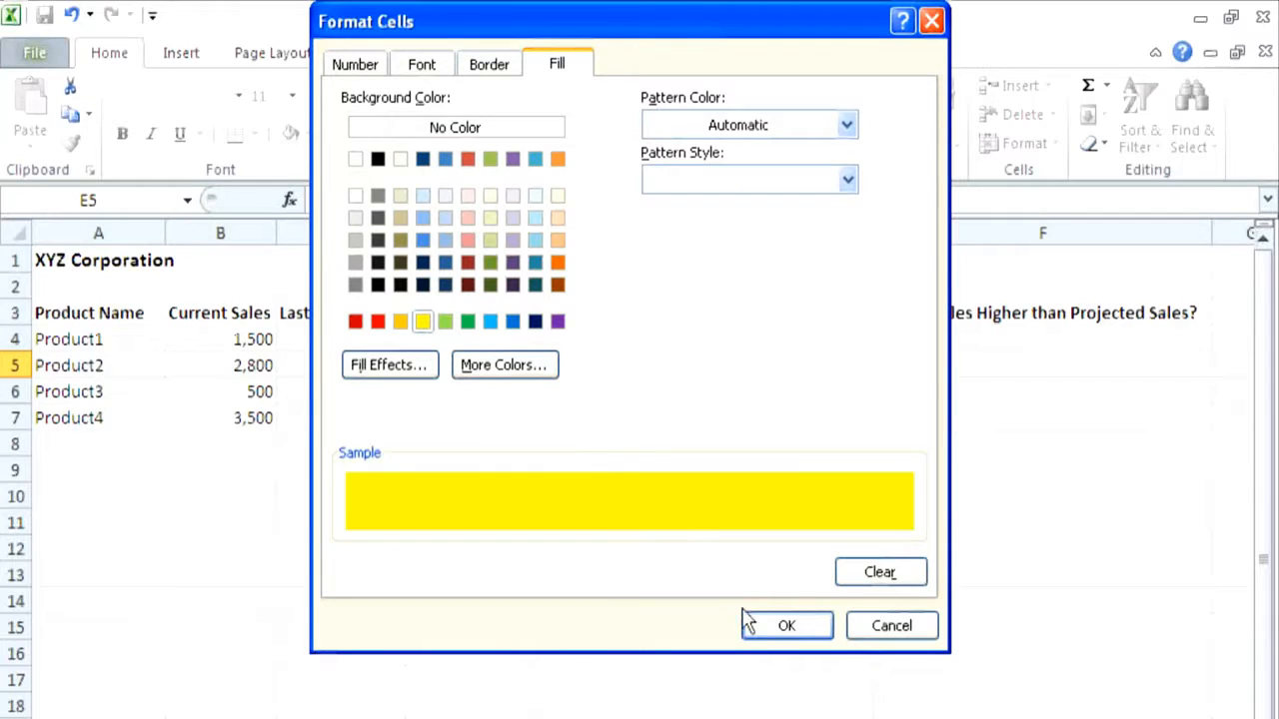
pyautogui.click(774, 630)
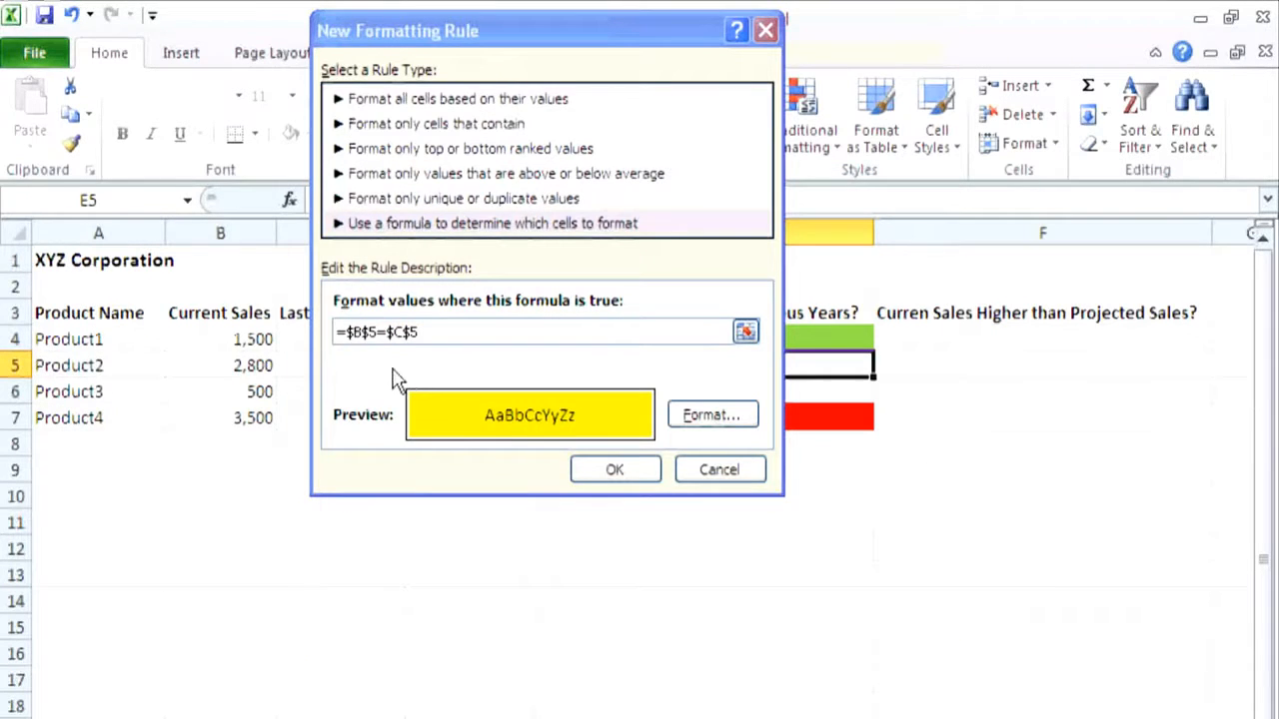
# Wrap the rule's comparison in parentheses so the formula reads =($B$5=$C$5), and apply the rule to cell E5
pyautogui.click(342, 330)
pyautogui.press('Right')
pyautogui.write('(')
pyautogui.press('Right')
pyautogui.press('BackSpace')
pyautogui.press('BackSpace')
pyautogui.press('BackSpace')
pyautogui.press('BackSpace')
pyautogui.press('BackSpace')
pyautogui.press('BackSpace')
pyautogui.press('BackSpace')
pyautogui.press('BackSpace')
pyautogui.press('BackSpace')
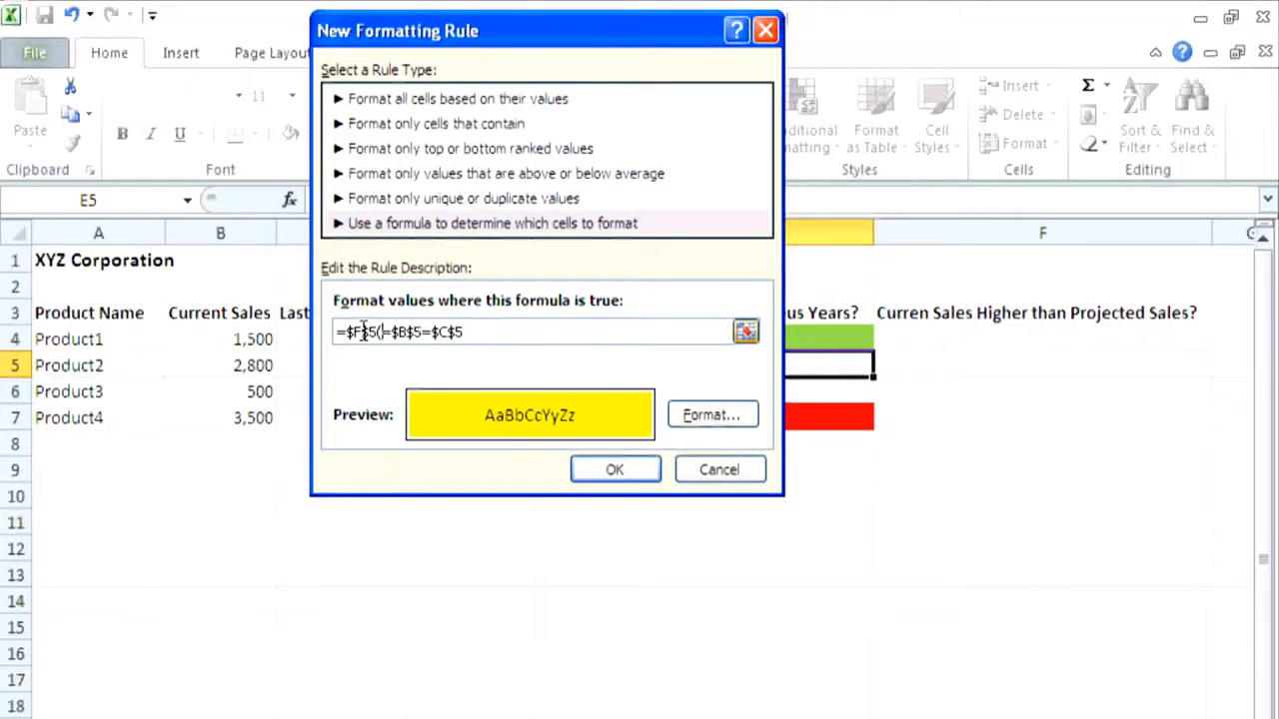
pyautogui.write('(')
pyautogui.press('Right')
pyautogui.press('BackSpace')
pyautogui.press('BackSpace')
pyautogui.press('BackSpace')
pyautogui.press('BackSpace')
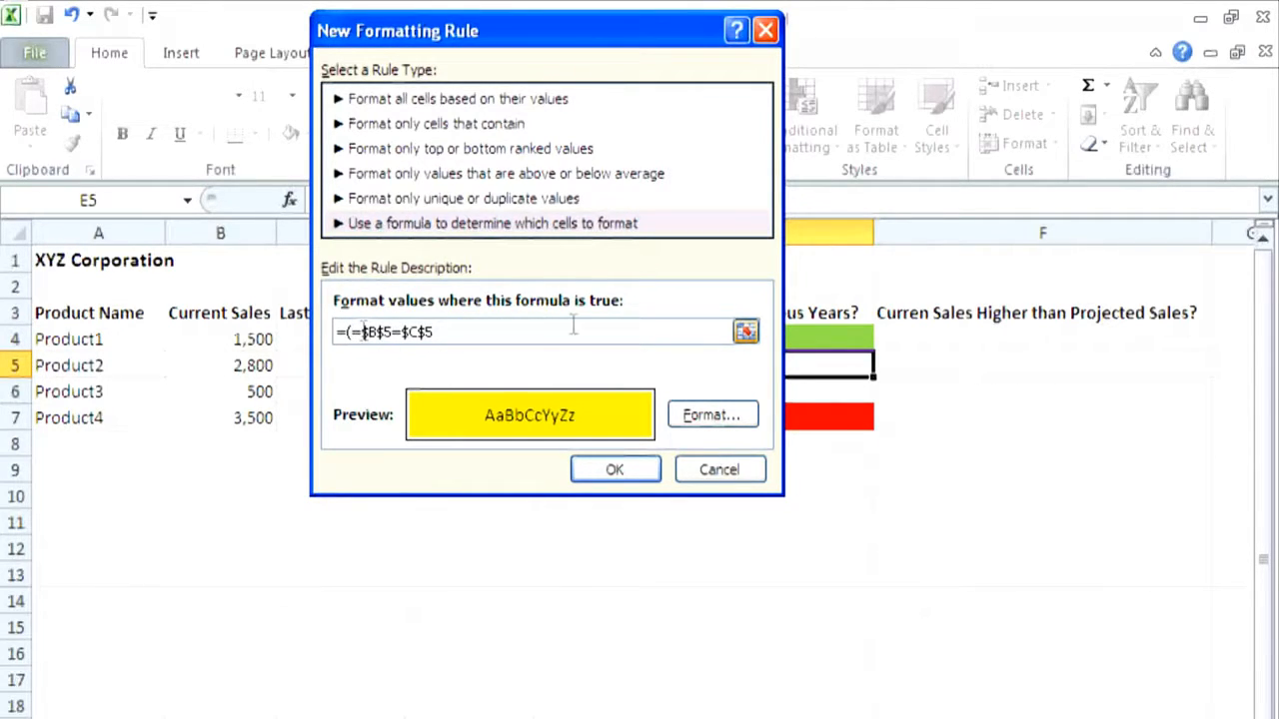
pyautogui.press('Delete')
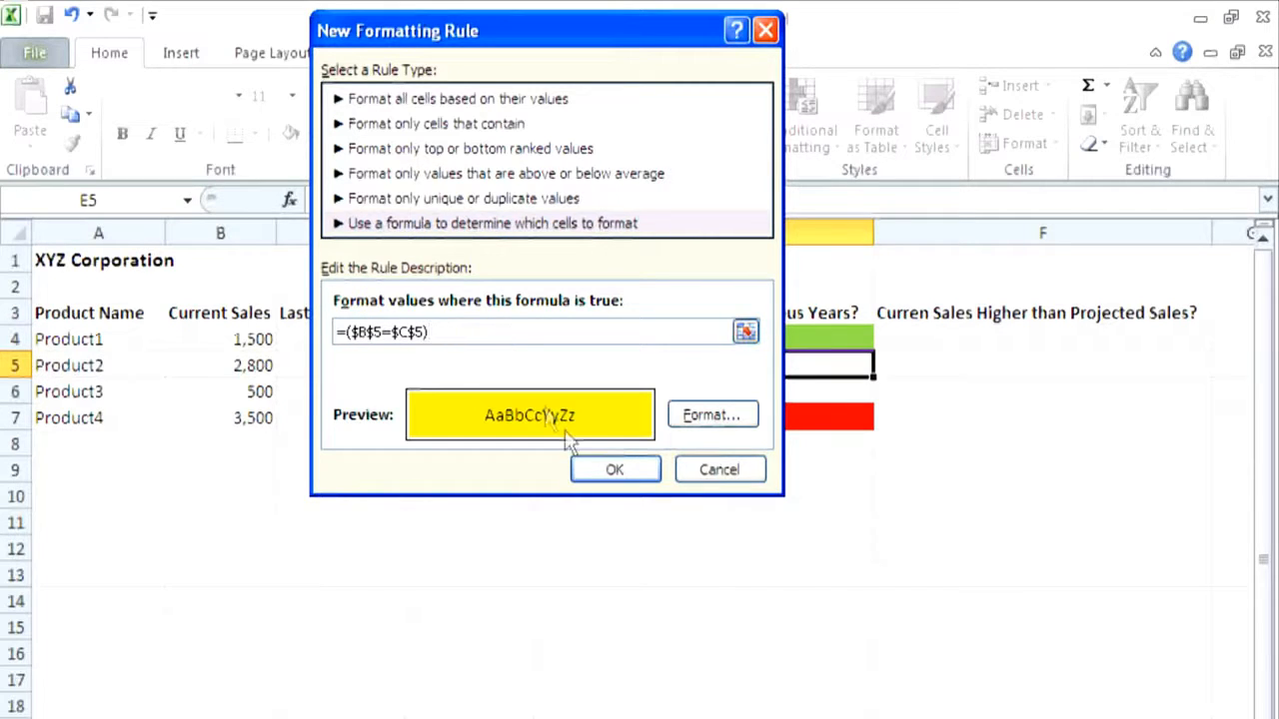
pyautogui.click(612, 468)
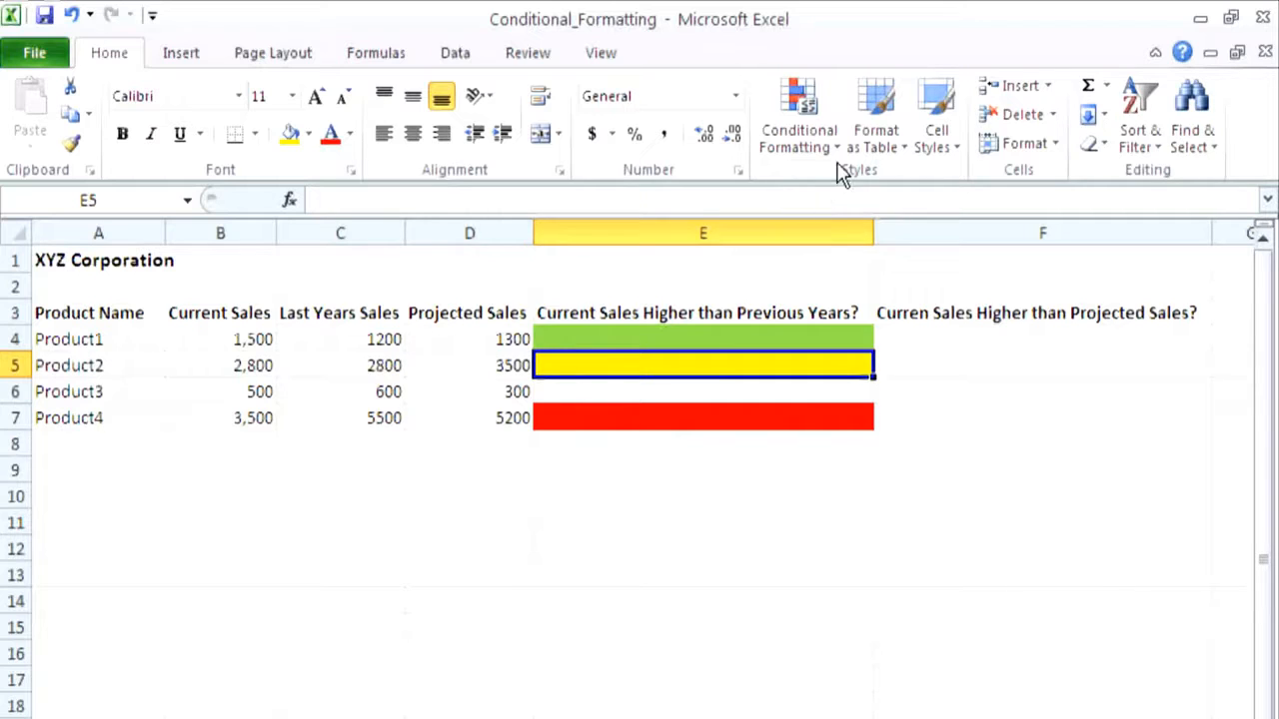
# Test the rules by setting Product2's current sales in B5 to 2700 and to 3100
pyautogui.click(272, 366)
pyautogui.write('2700')
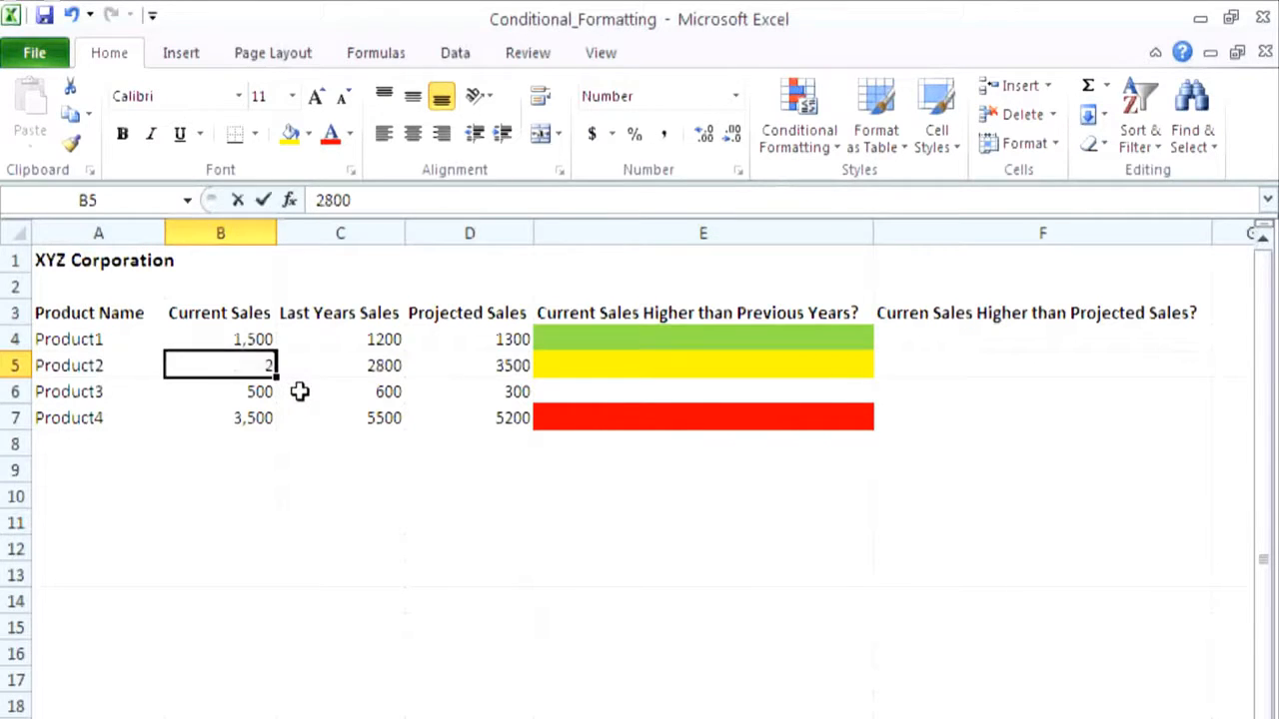
pyautogui.press('Return')
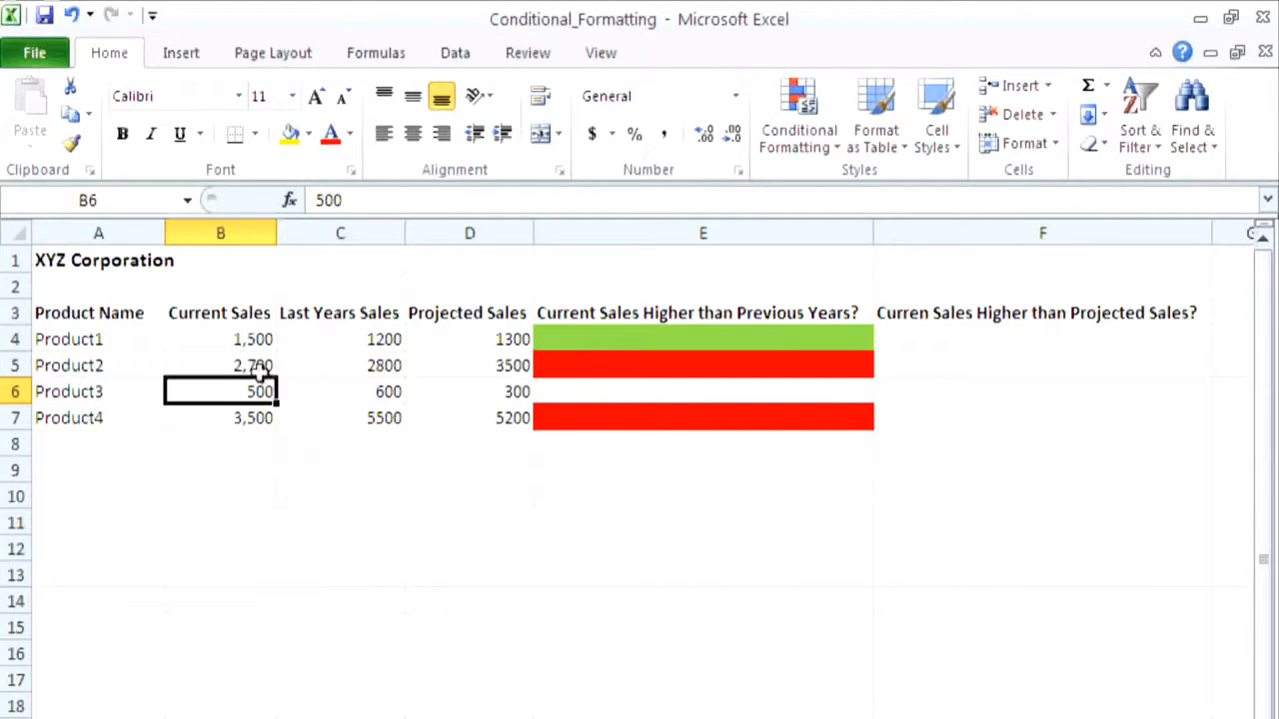
pyautogui.click(257, 365)
pyautogui.write('3100')
pyautogui.press('Return')
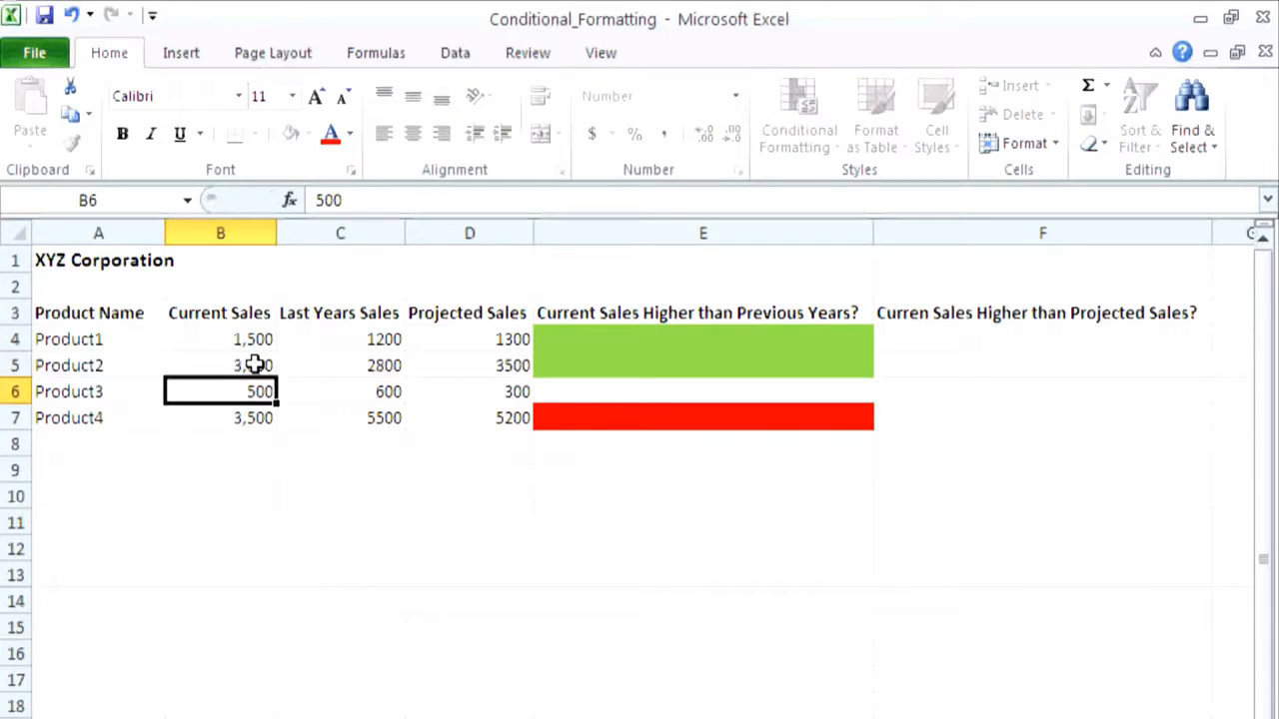
# Set Product2's current sales in B5 back to 2800
pyautogui.click(278, 367)
pyautogui.write('2800')
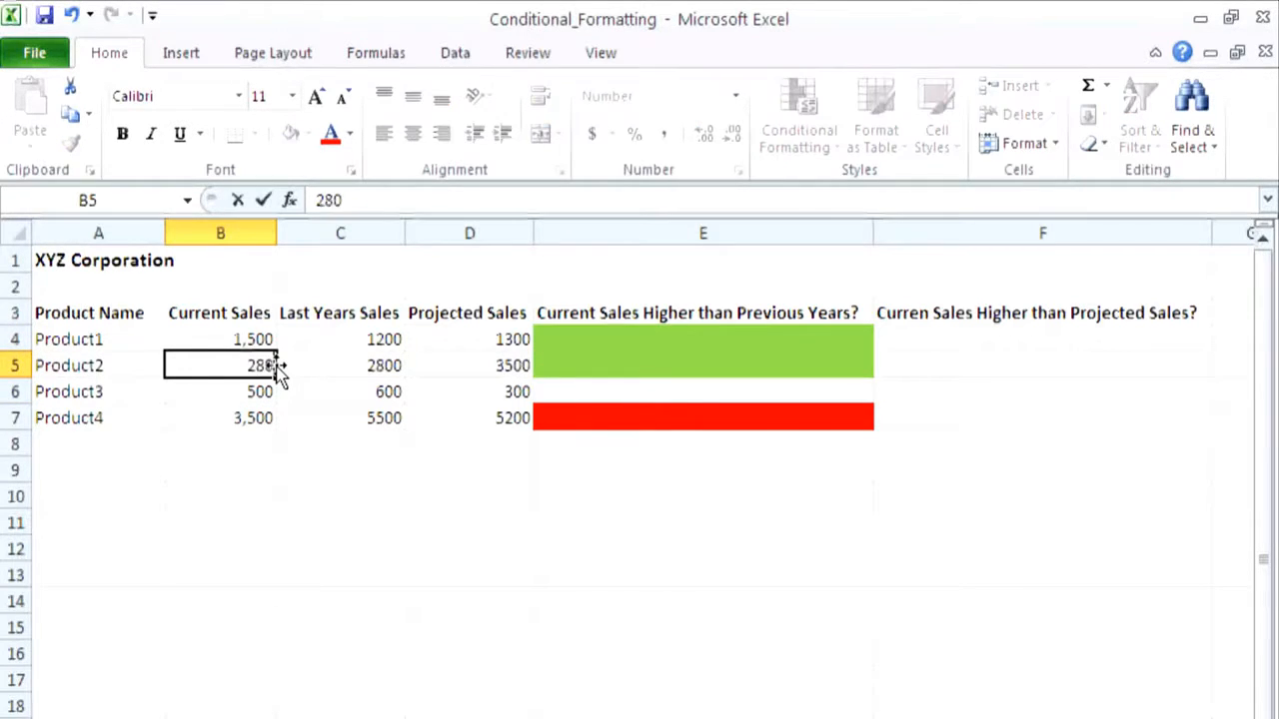
pyautogui.press('Return')
# Review the conditional formatting rules that apply to cell E5 in the Rules Manager
pyautogui.click(574, 361)
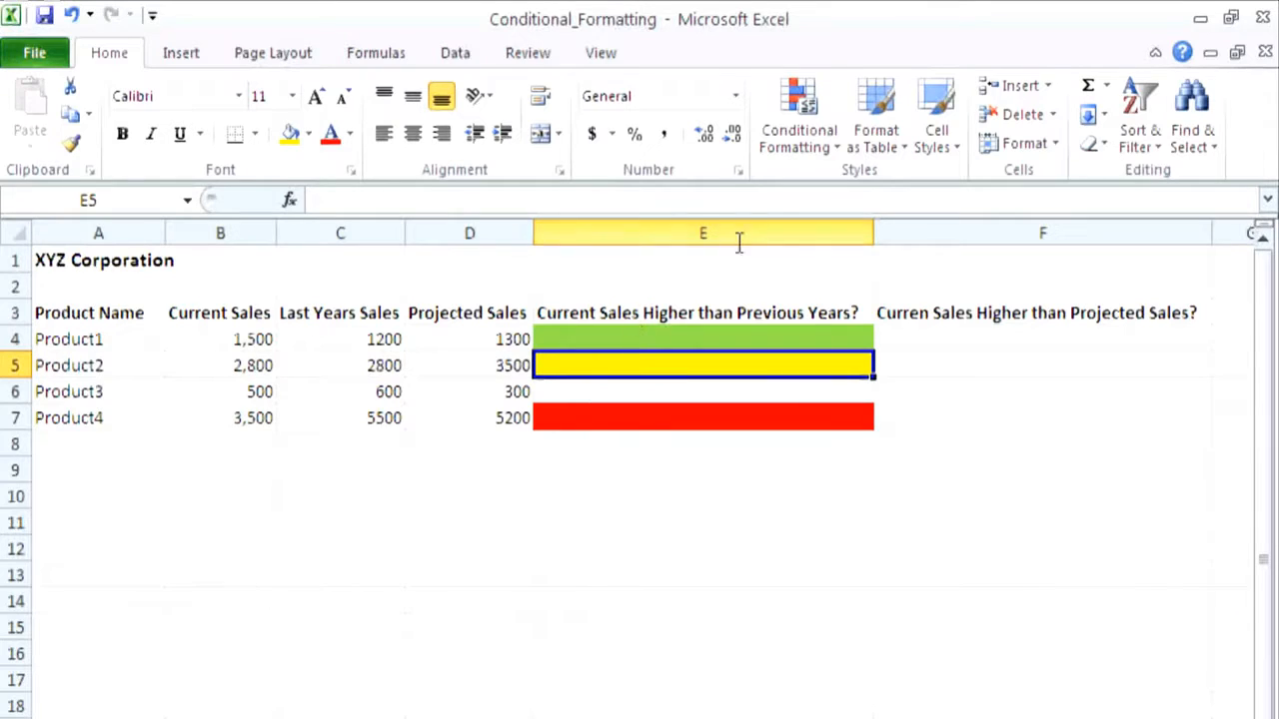
pyautogui.click(811, 142)
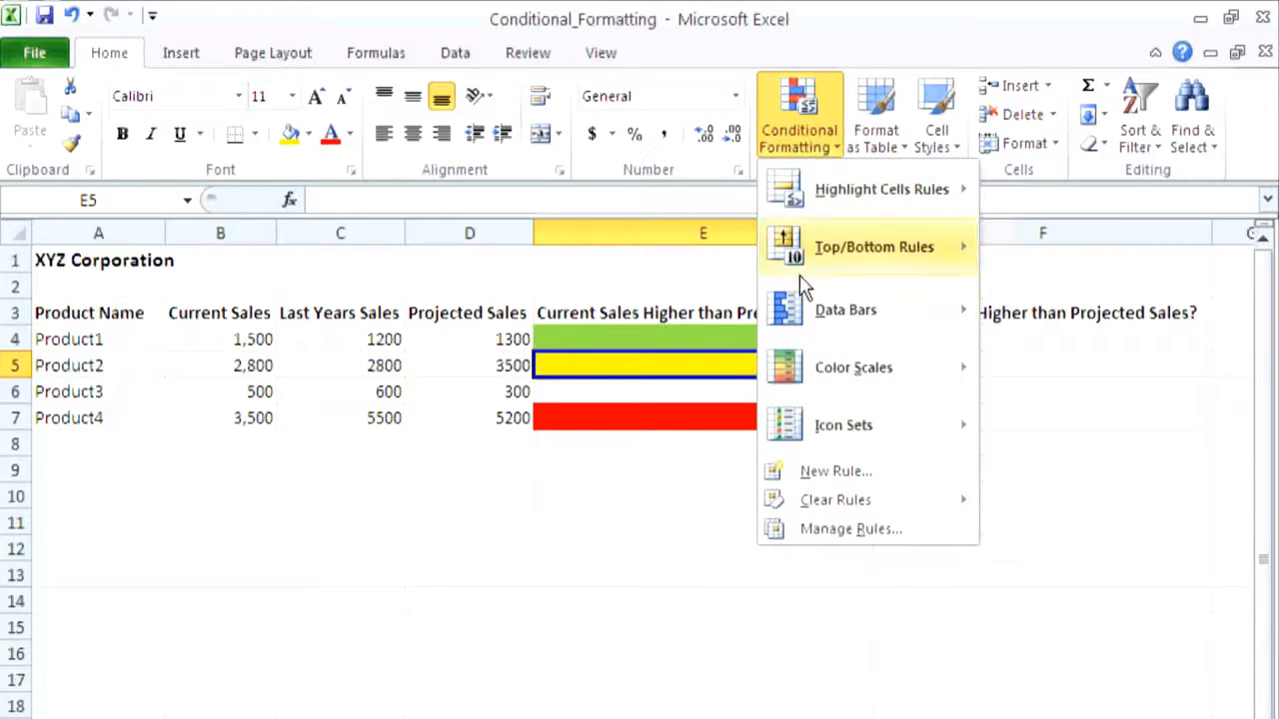
pyautogui.click(845, 529)
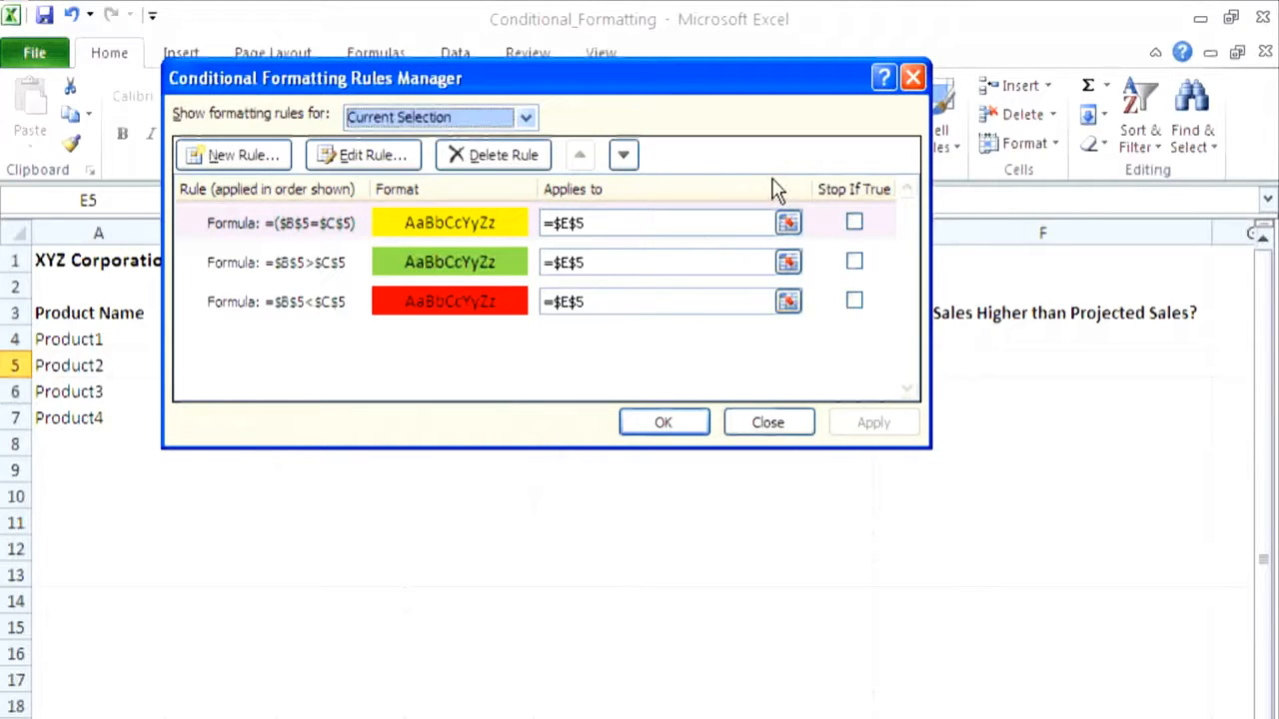
pyautogui.click(914, 78)
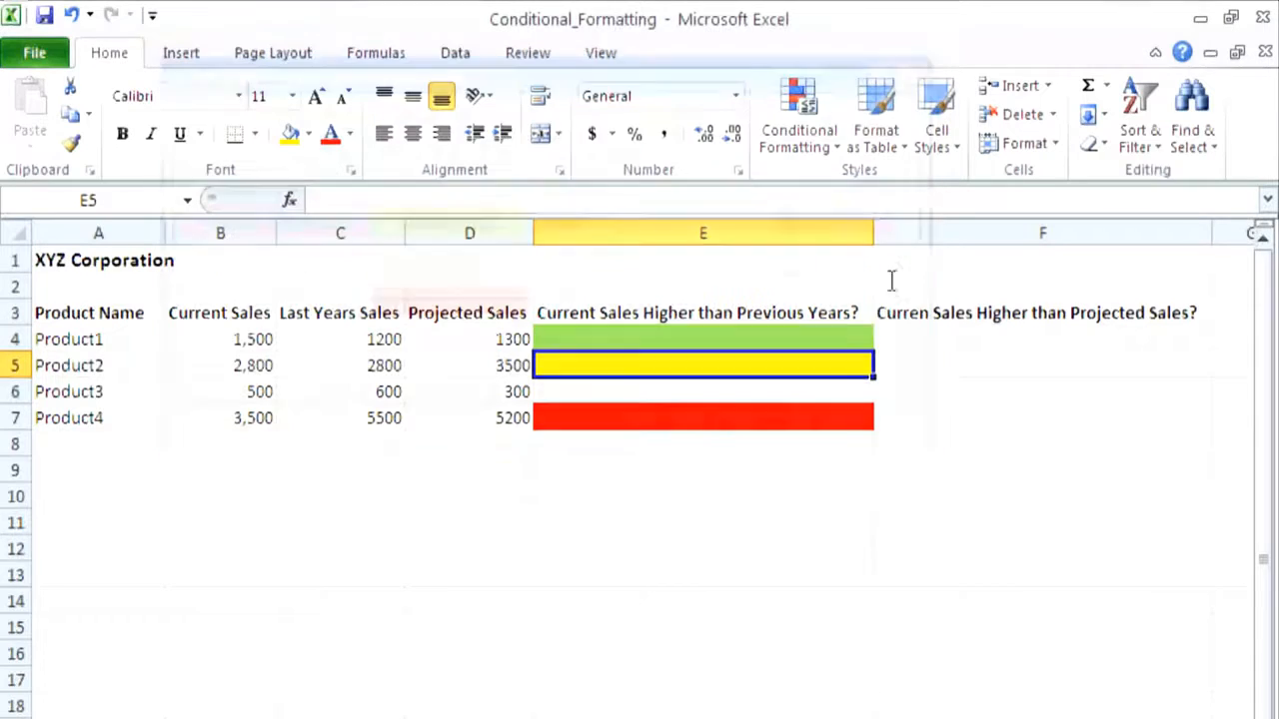
# Copy cell E5 with its conditional formatting and paste it into cell E6
pyautogui.rightClick(760, 370)
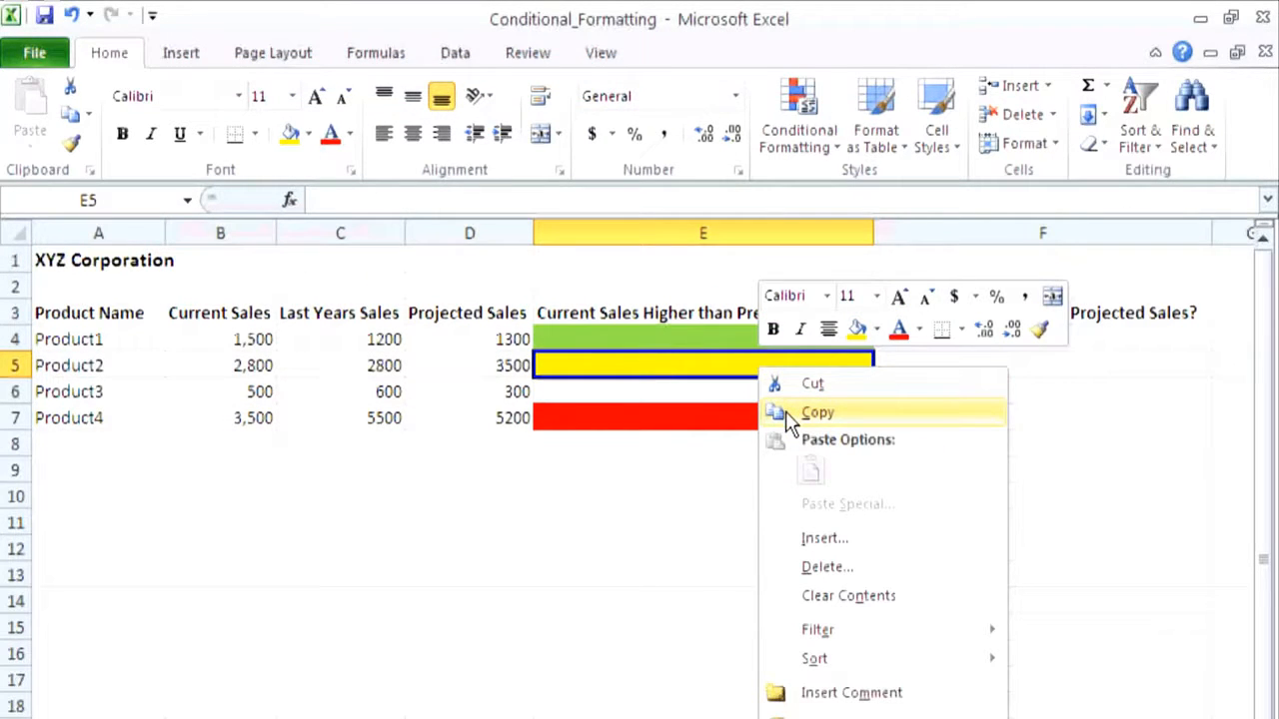
pyautogui.click(789, 418)
pyautogui.rightClick(755, 397)
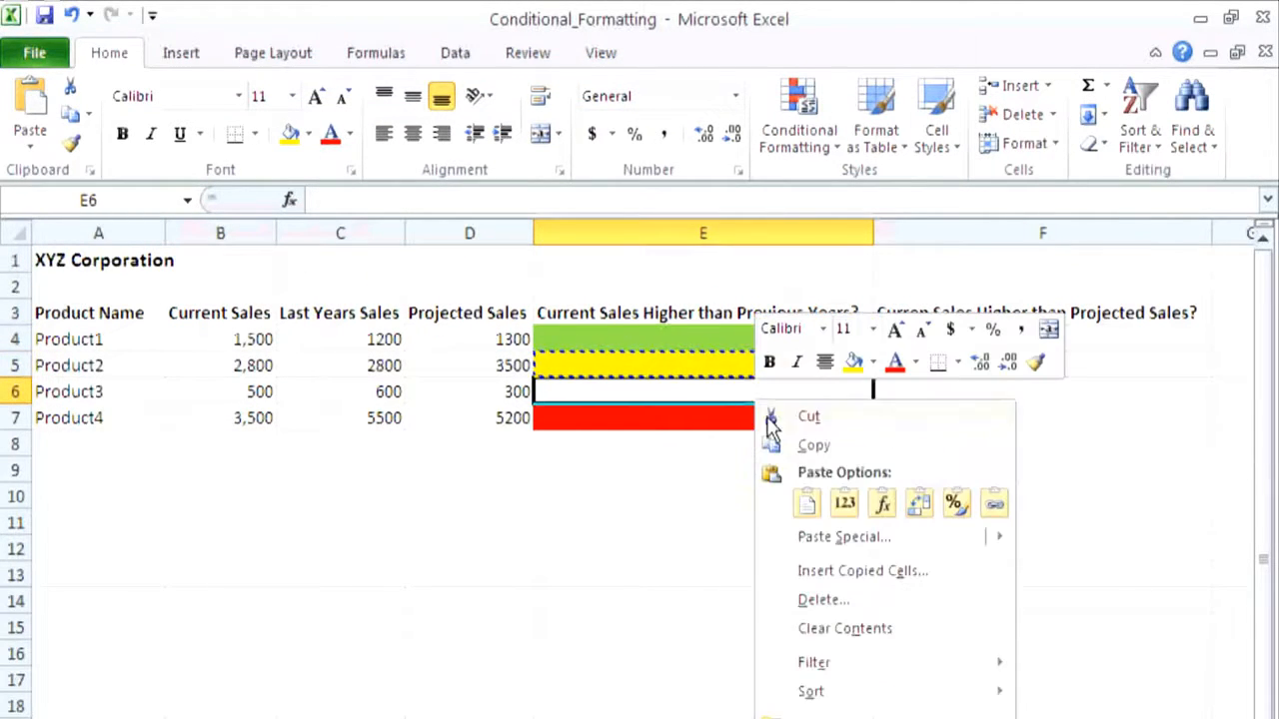
pyautogui.click(806, 504)
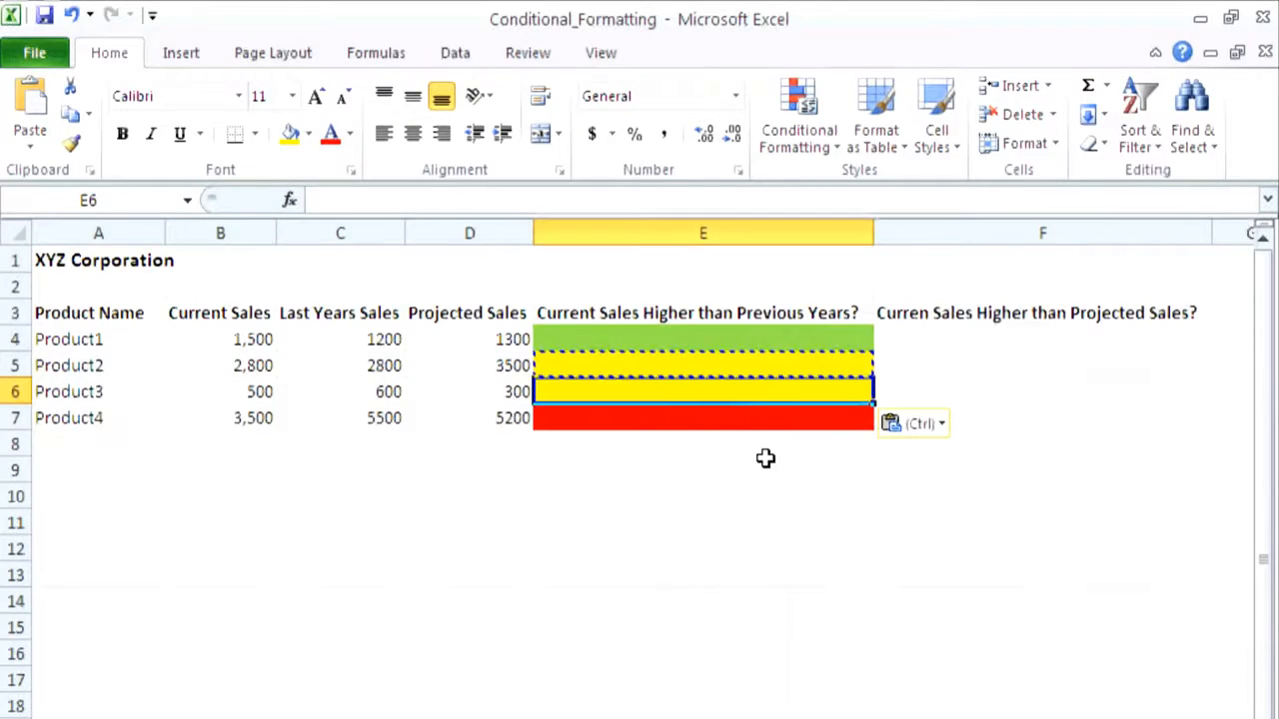
# Edit cell E5's yellow rule to use relative references, with the formula =(B5=C5)
pyautogui.click(730, 366)
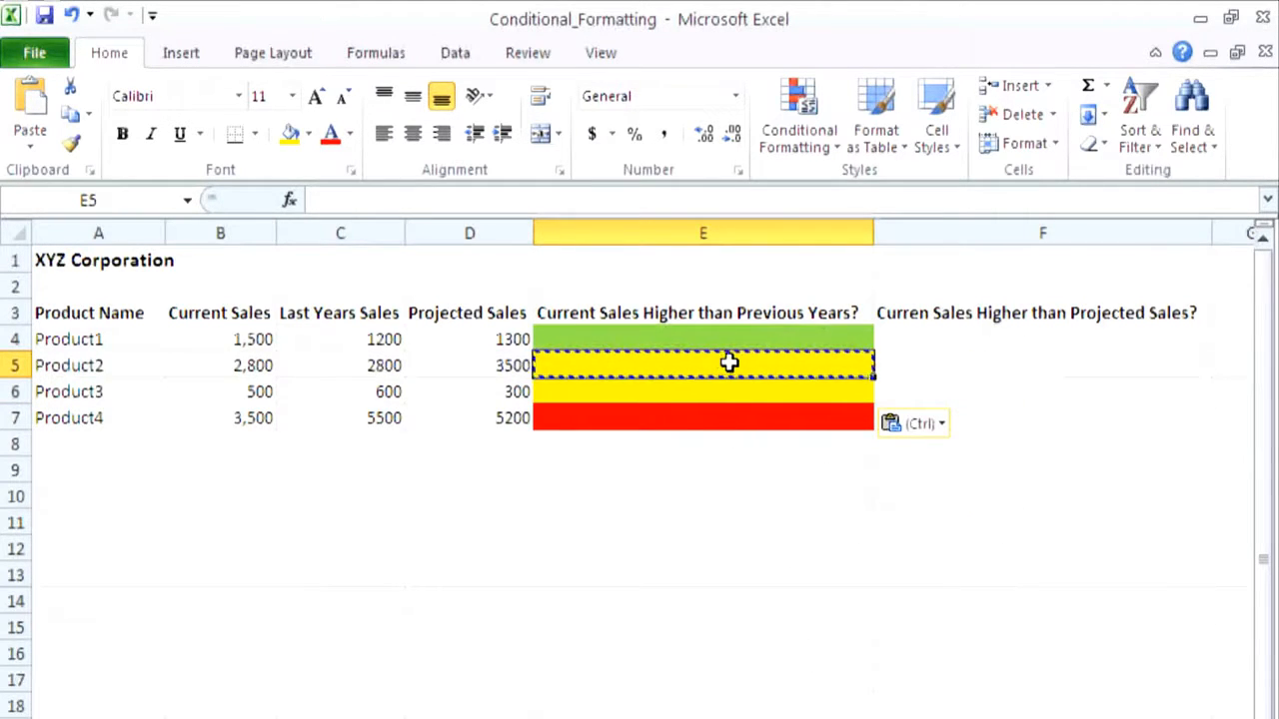
pyautogui.click(807, 160)
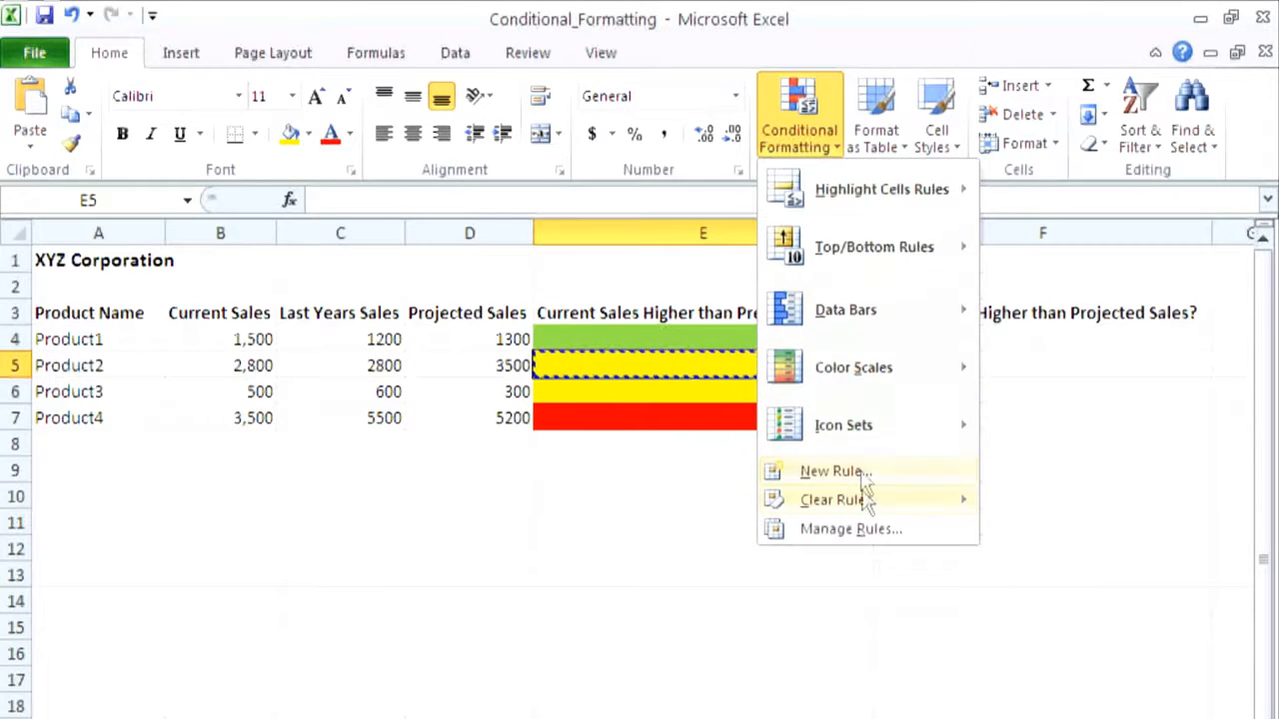
pyautogui.click(865, 531)
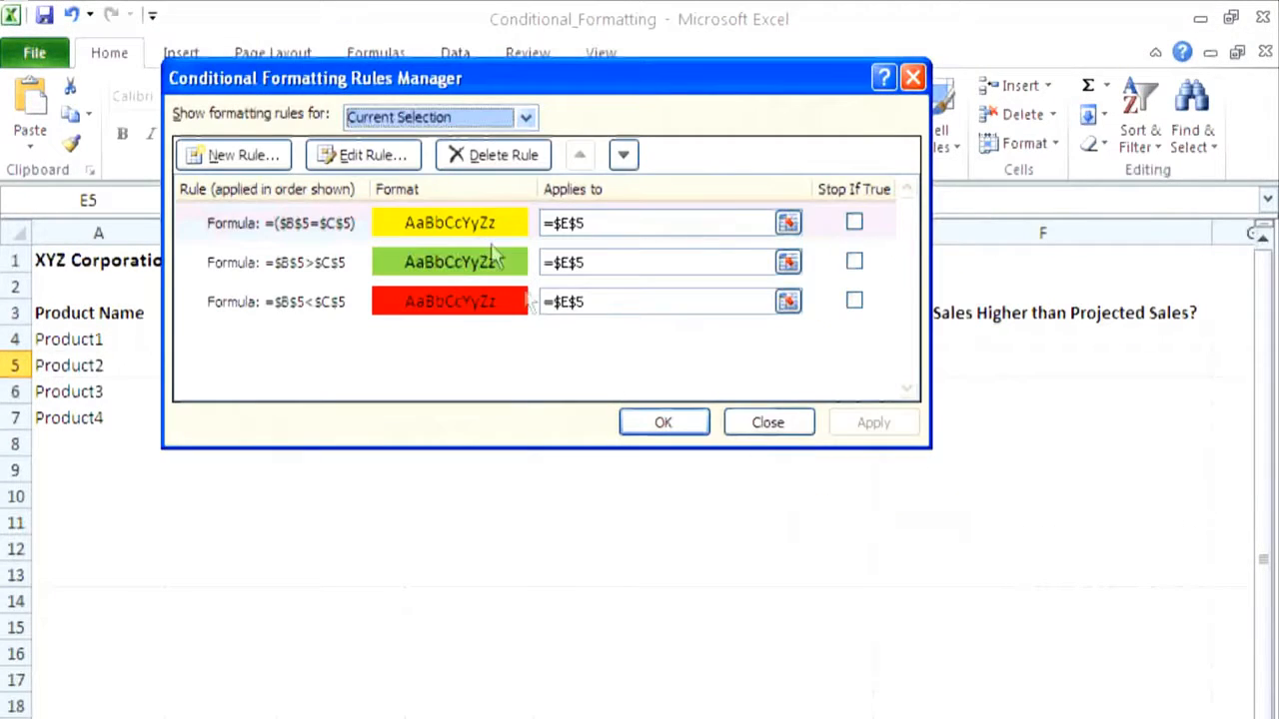
pyautogui.click(400, 158)
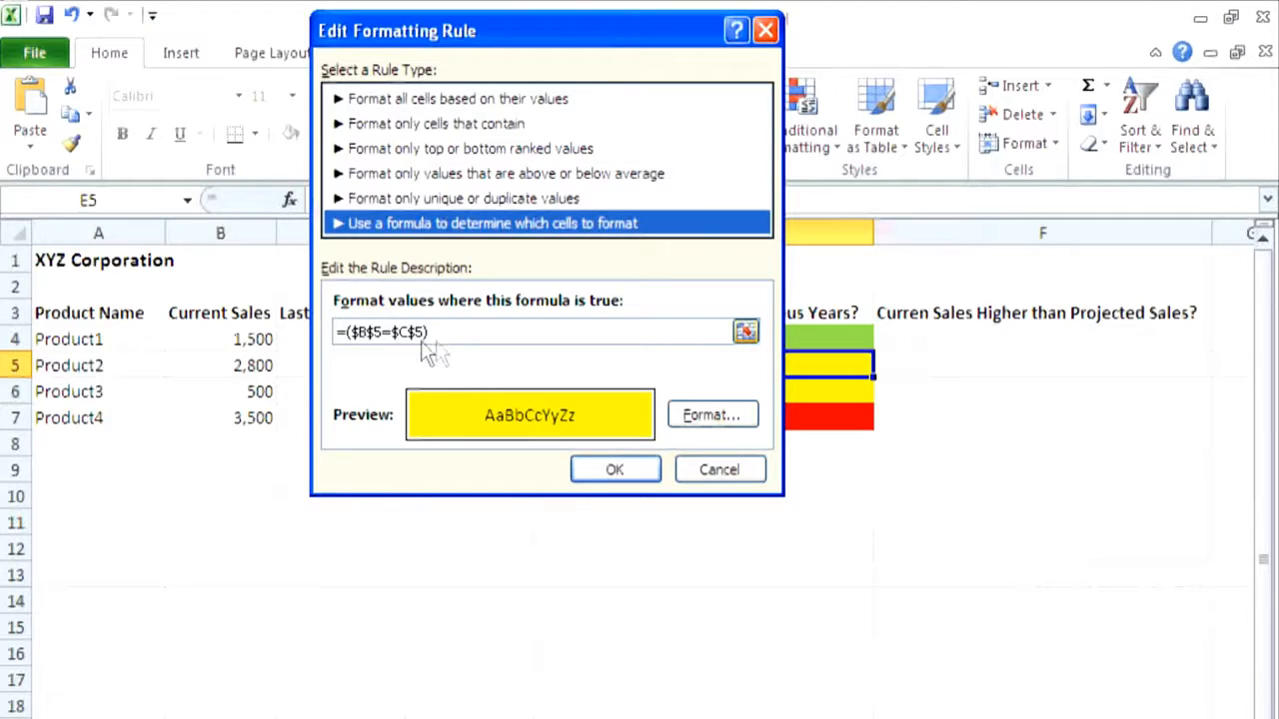
pyautogui.click(410, 333)
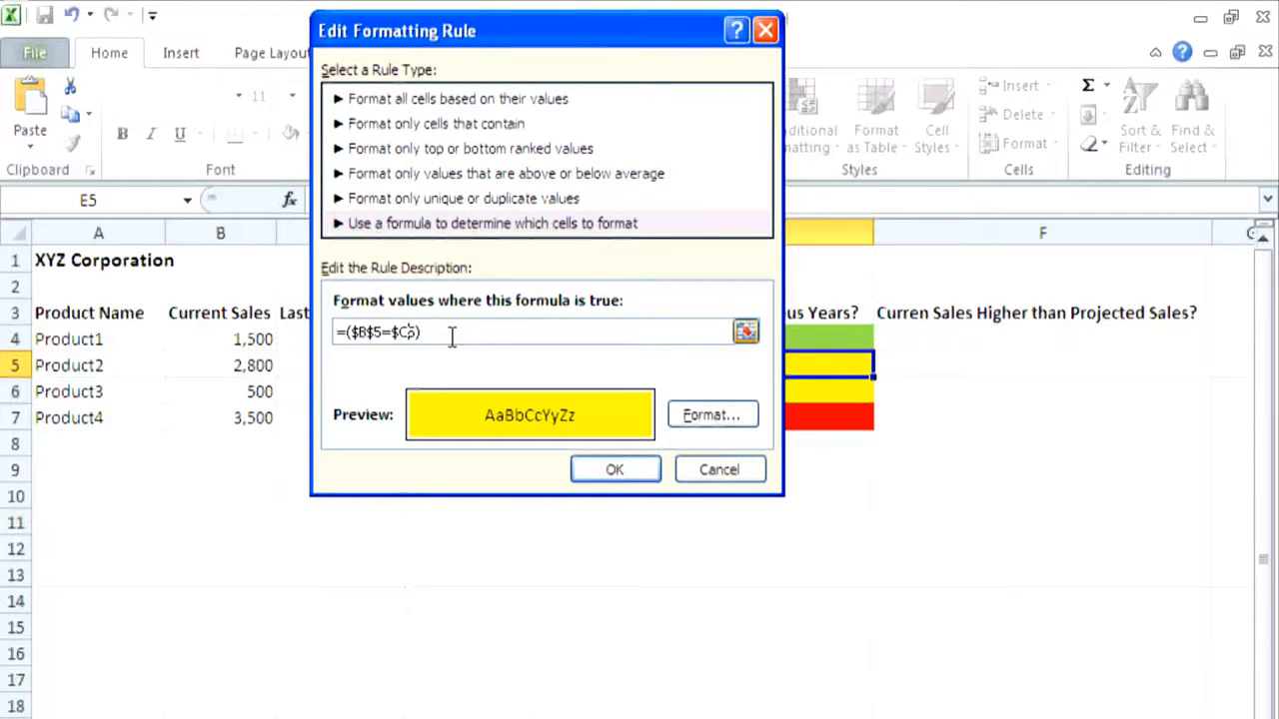
pyautogui.press('Left')
pyautogui.click(377, 333)
pyautogui.press('BackSpace')
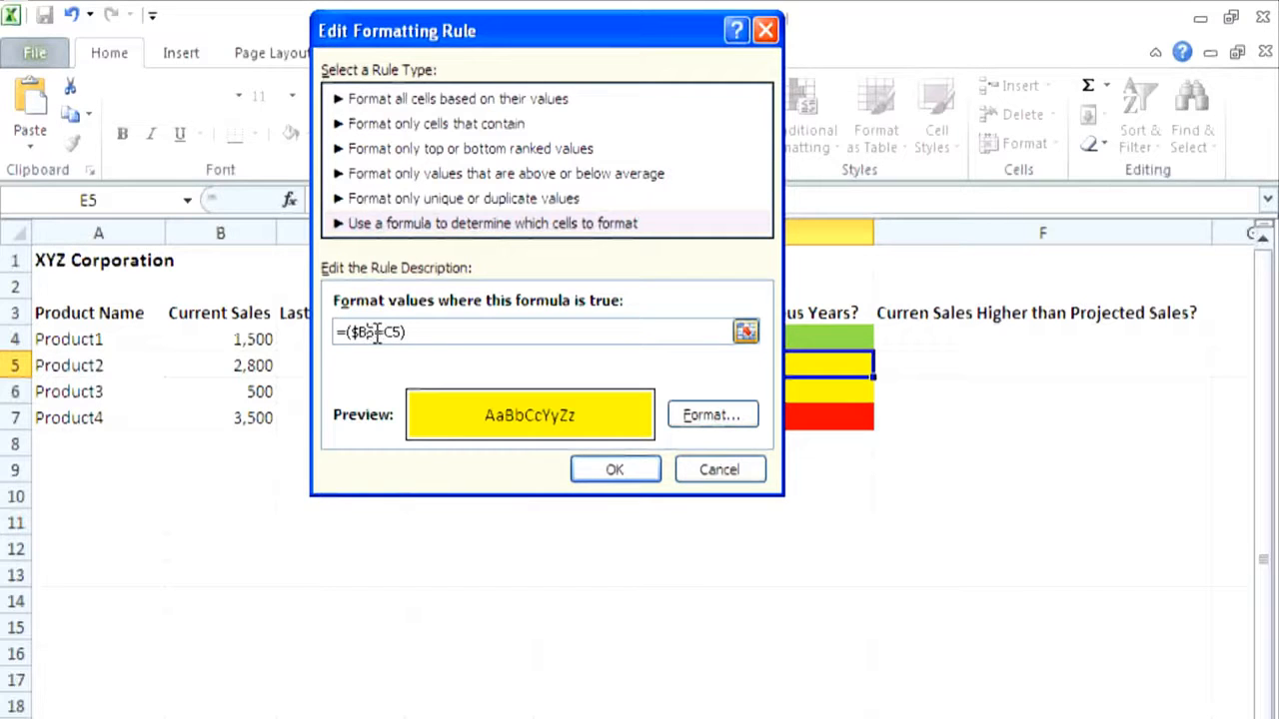
pyautogui.click(358, 333)
pyautogui.press('BackSpace')
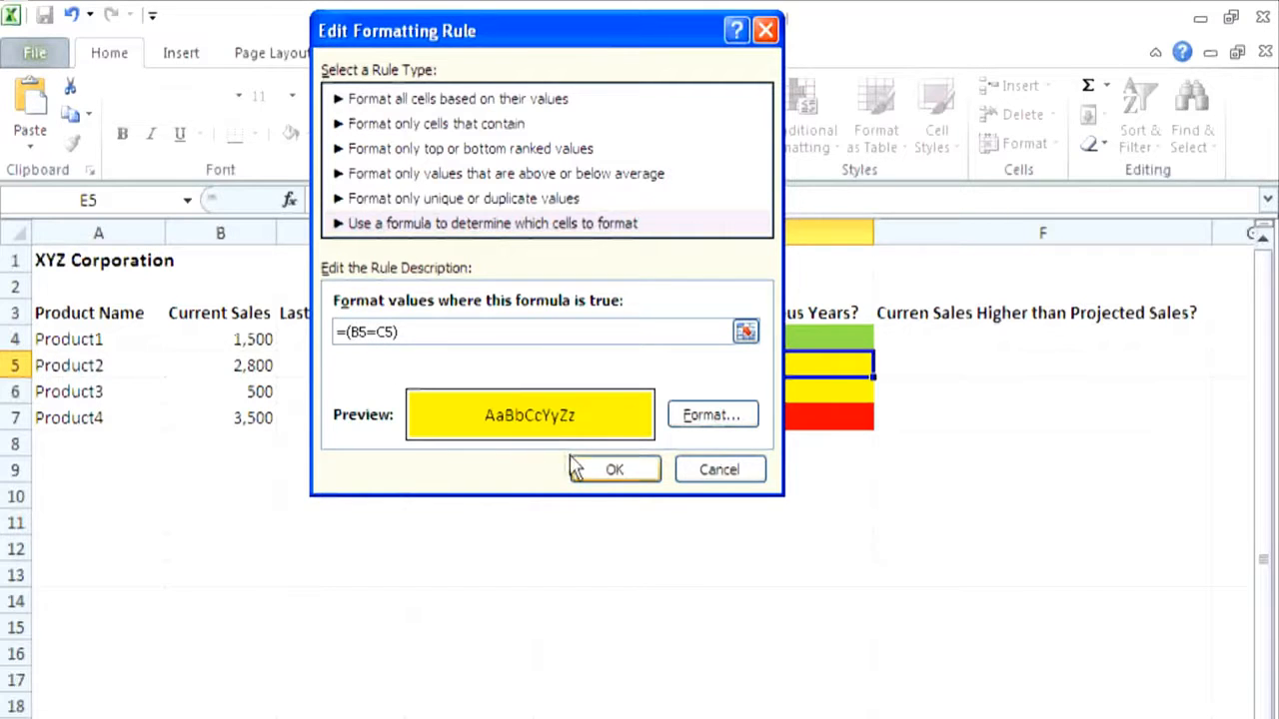
pyautogui.click(606, 469)
# Edit cell E5's green rule to use relative references, with the formula =B5>C5
pyautogui.click(413, 262)
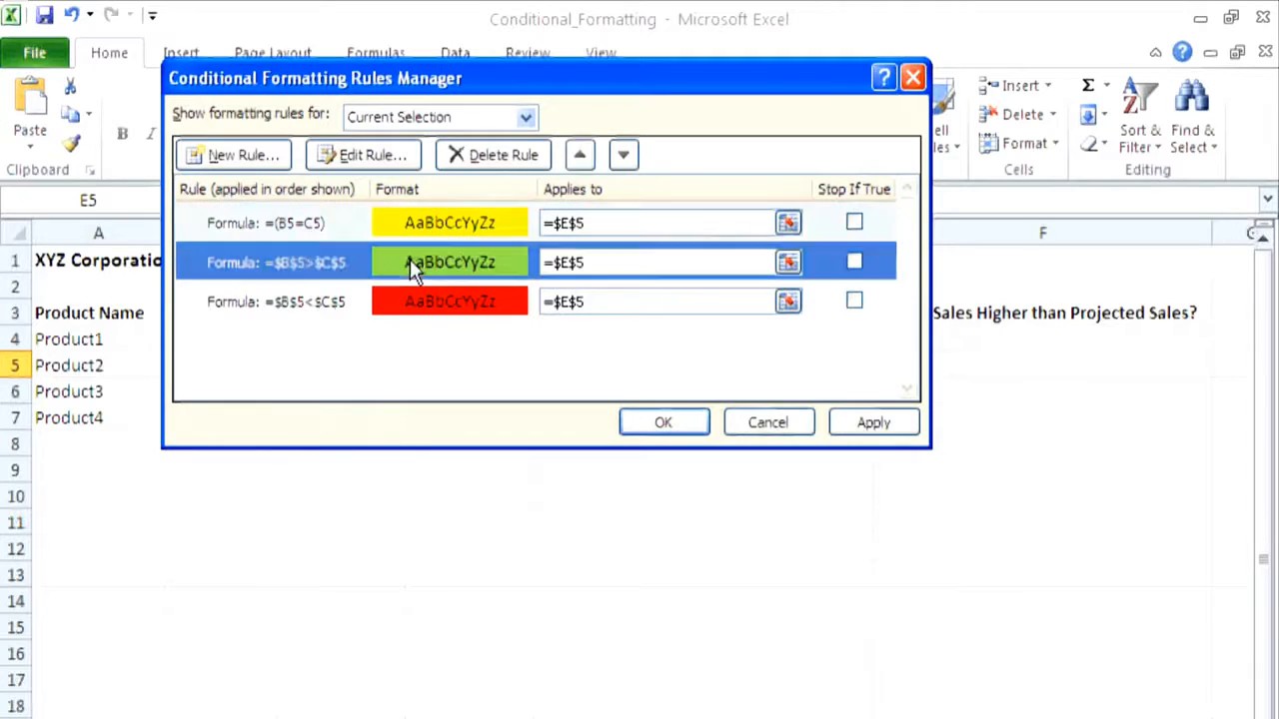
pyautogui.click(329, 157)
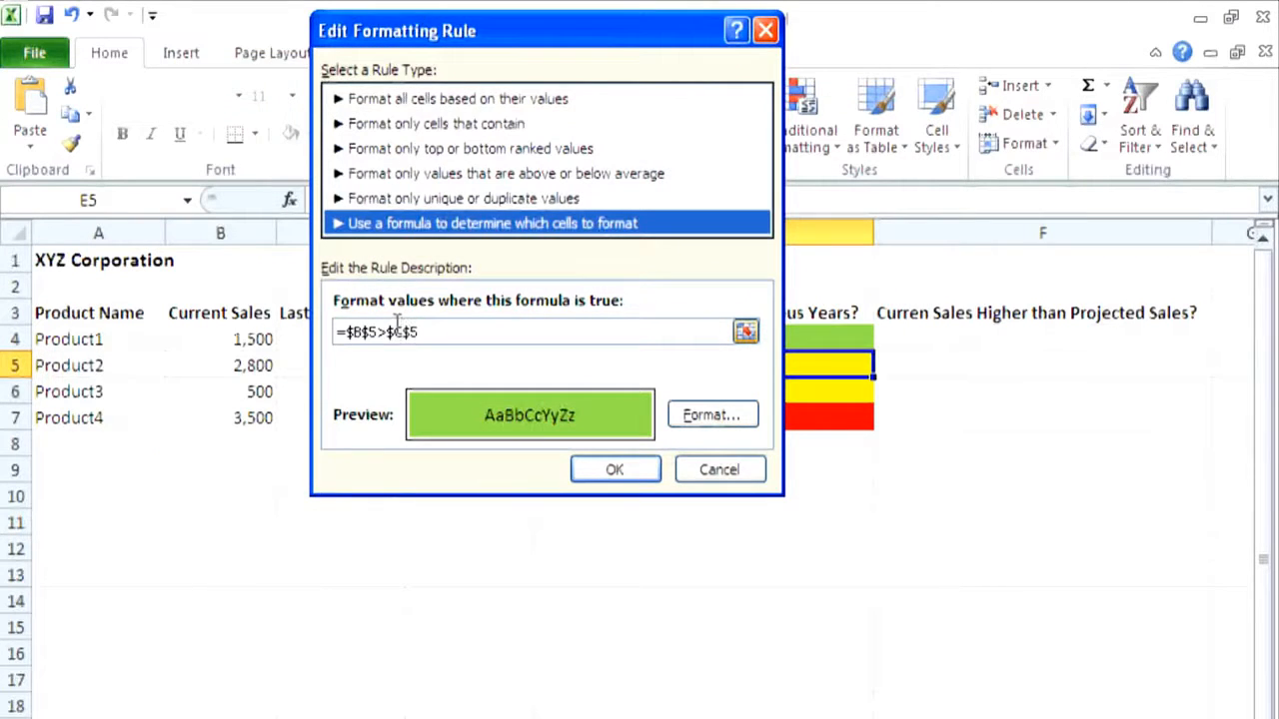
pyautogui.click(407, 332)
pyautogui.press('BackSpace')
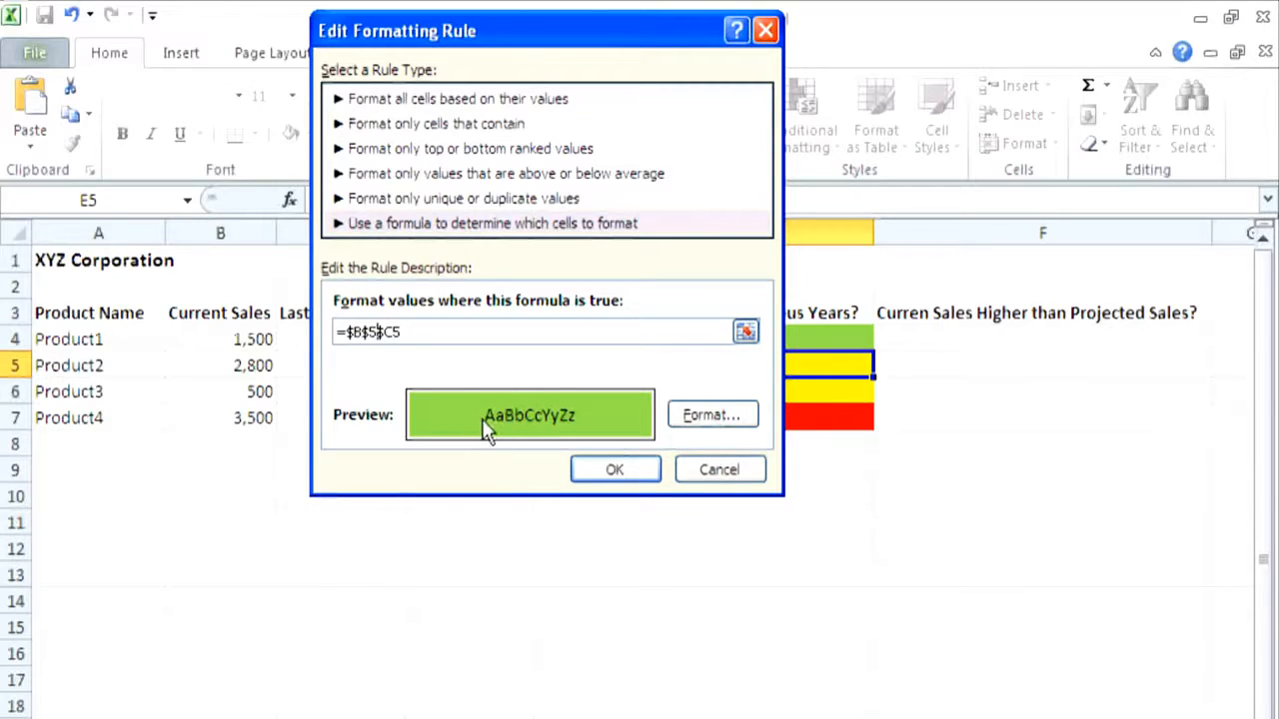
pyautogui.write('>')
pyautogui.press('Delete')
pyautogui.click(352, 332)
pyautogui.press('BackSpace')
pyautogui.click(614, 465)
# Edit cell E5's red rule to use relative references, with the formula =B5<C5
pyautogui.click(436, 304)
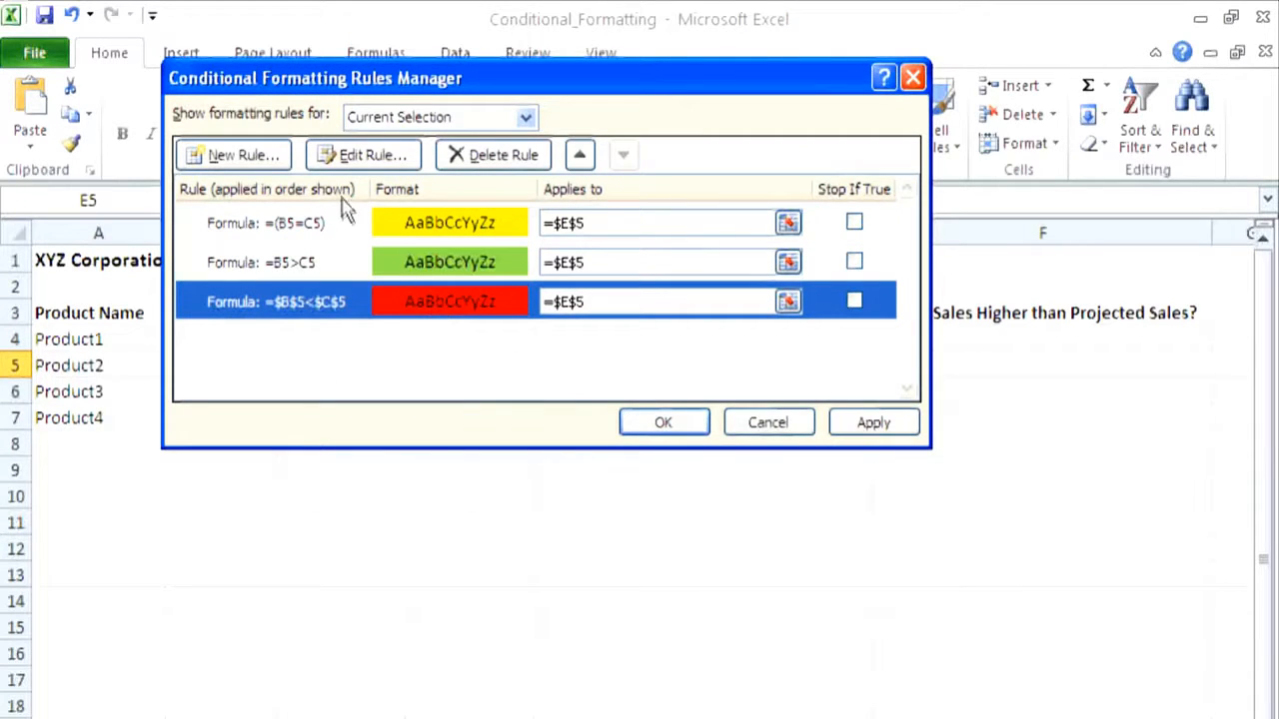
pyautogui.click(364, 155)
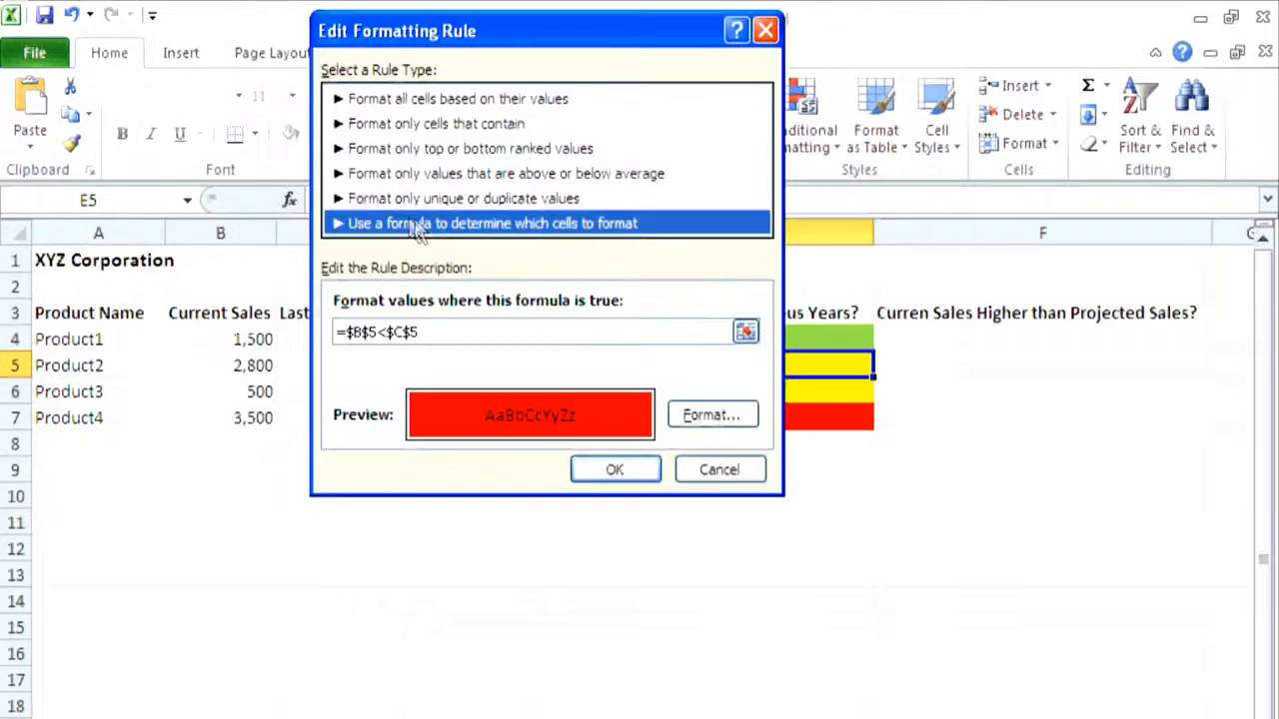
pyautogui.click(405, 336)
pyautogui.press('BackSpace')
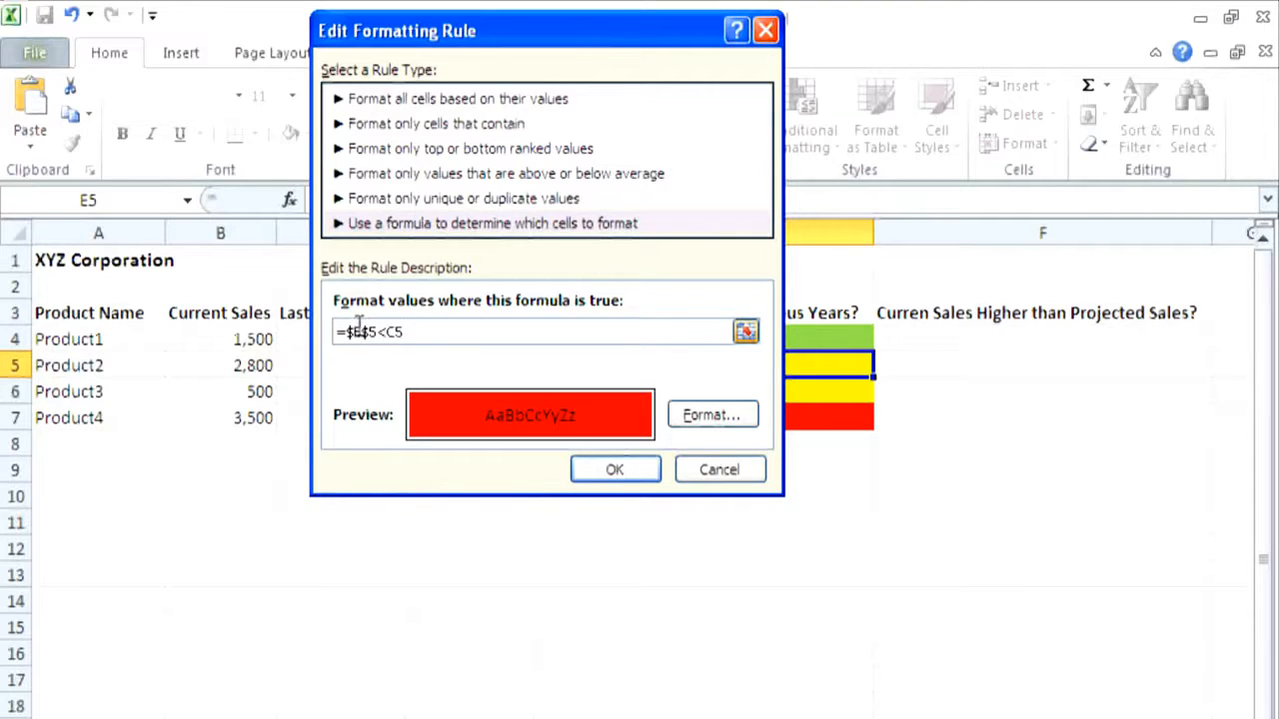
pyautogui.press('BackSpace')
pyautogui.press('BackSpace')
pyautogui.click(590, 468)
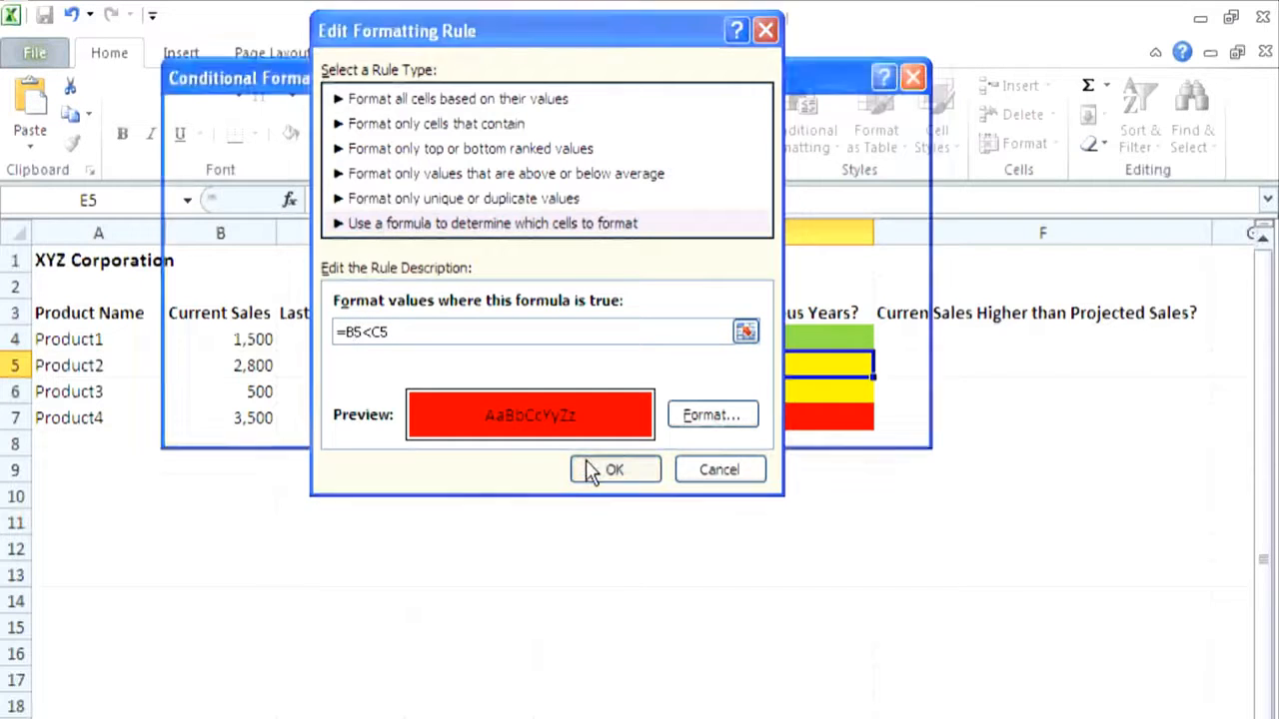
# Apply the edited rules to cell E5, then copy E5 and paste it into cell E6
pyautogui.click(664, 427)
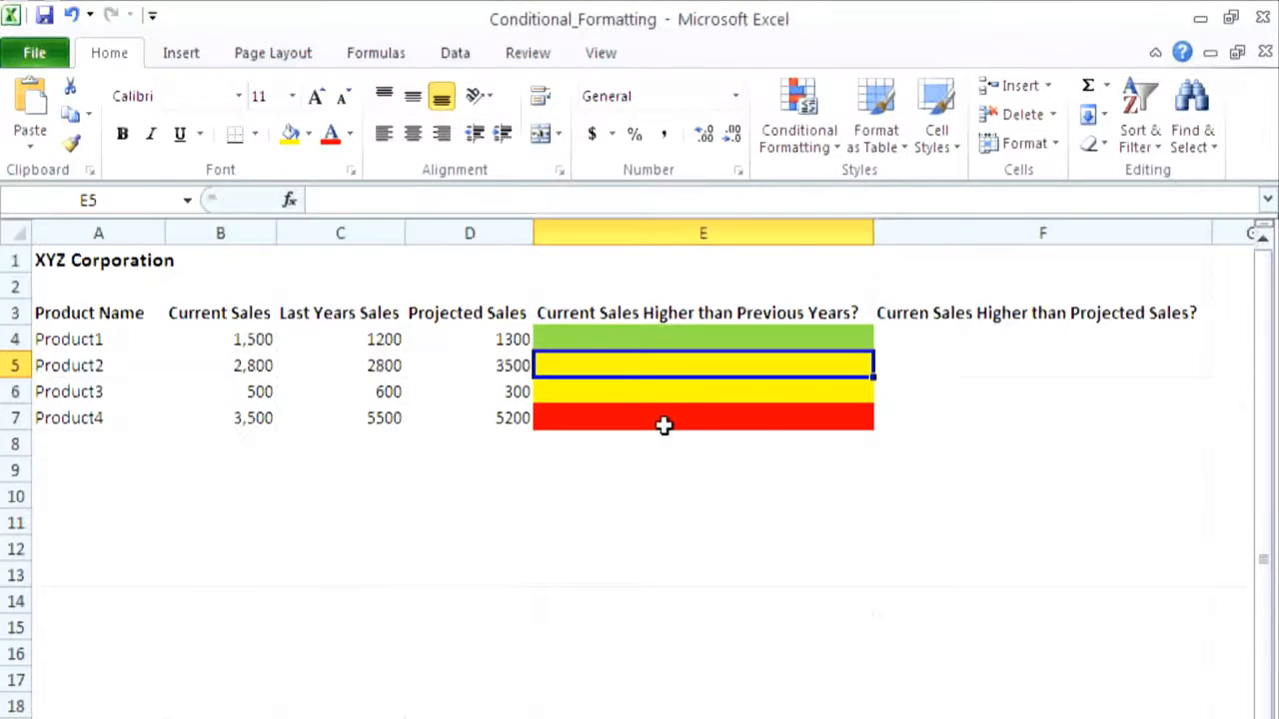
pyautogui.rightClick(678, 374)
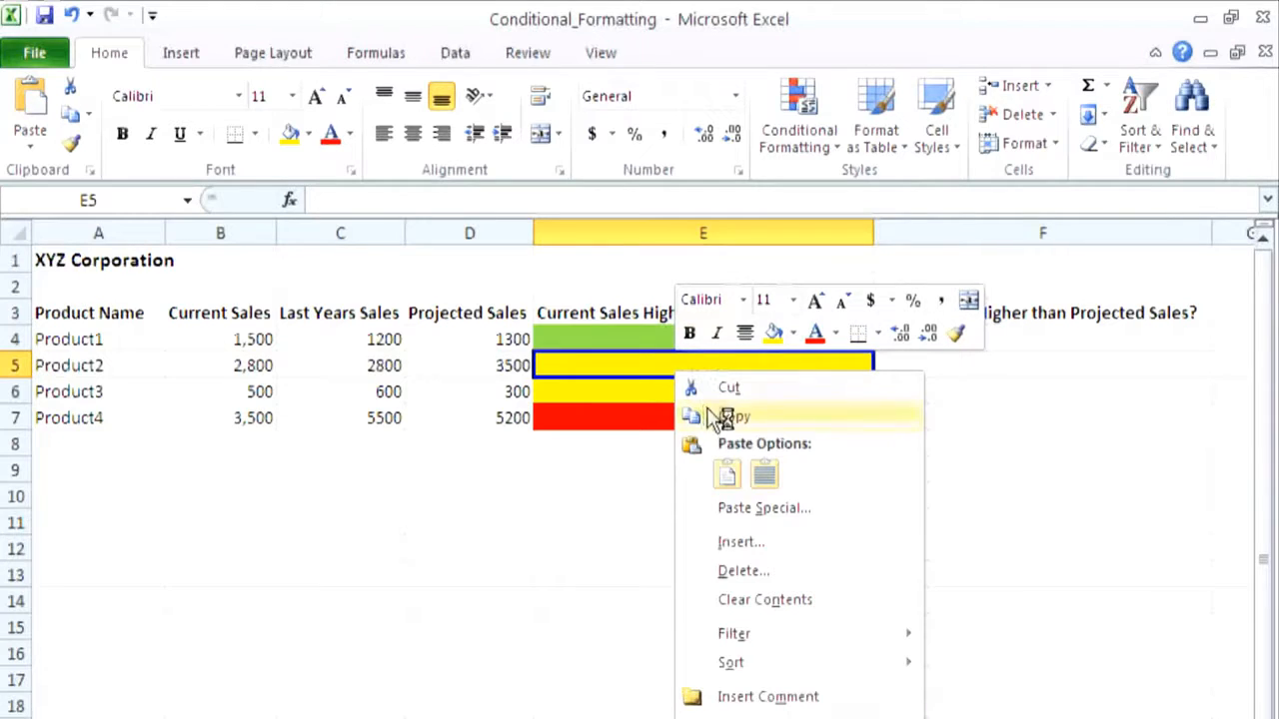
pyautogui.click(714, 413)
pyautogui.click(660, 399)
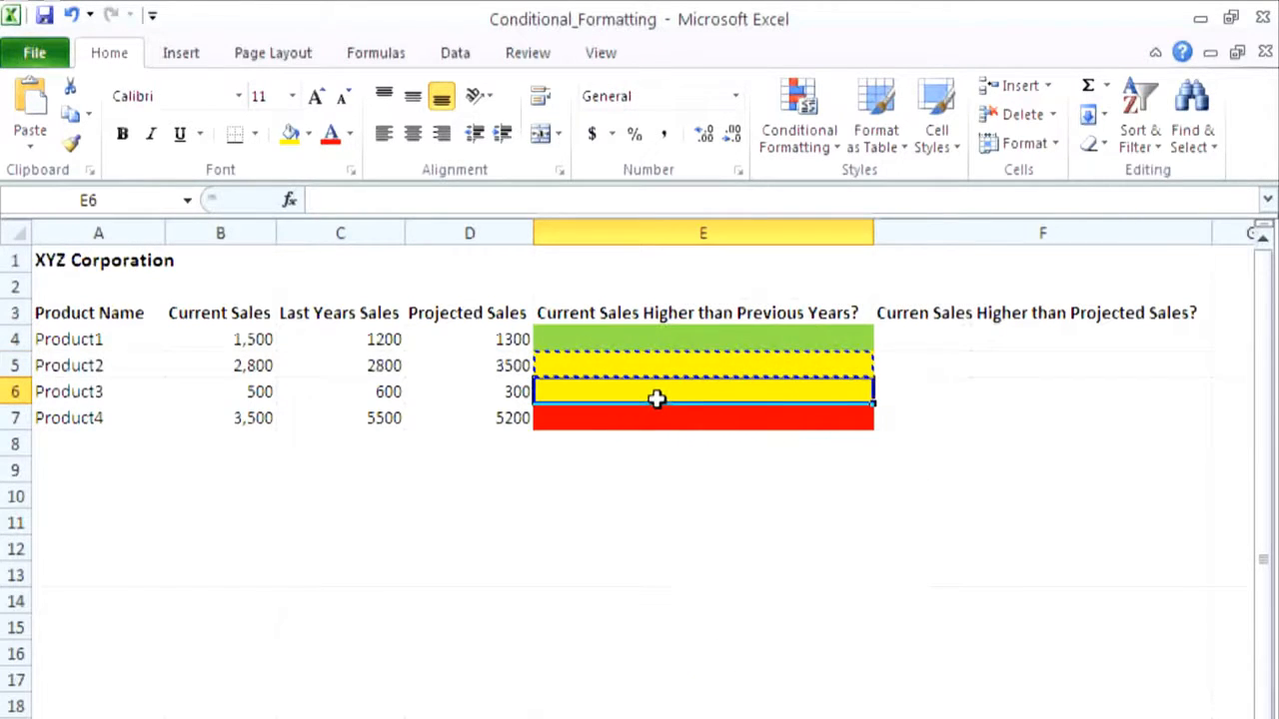
pyautogui.rightClick(659, 401)
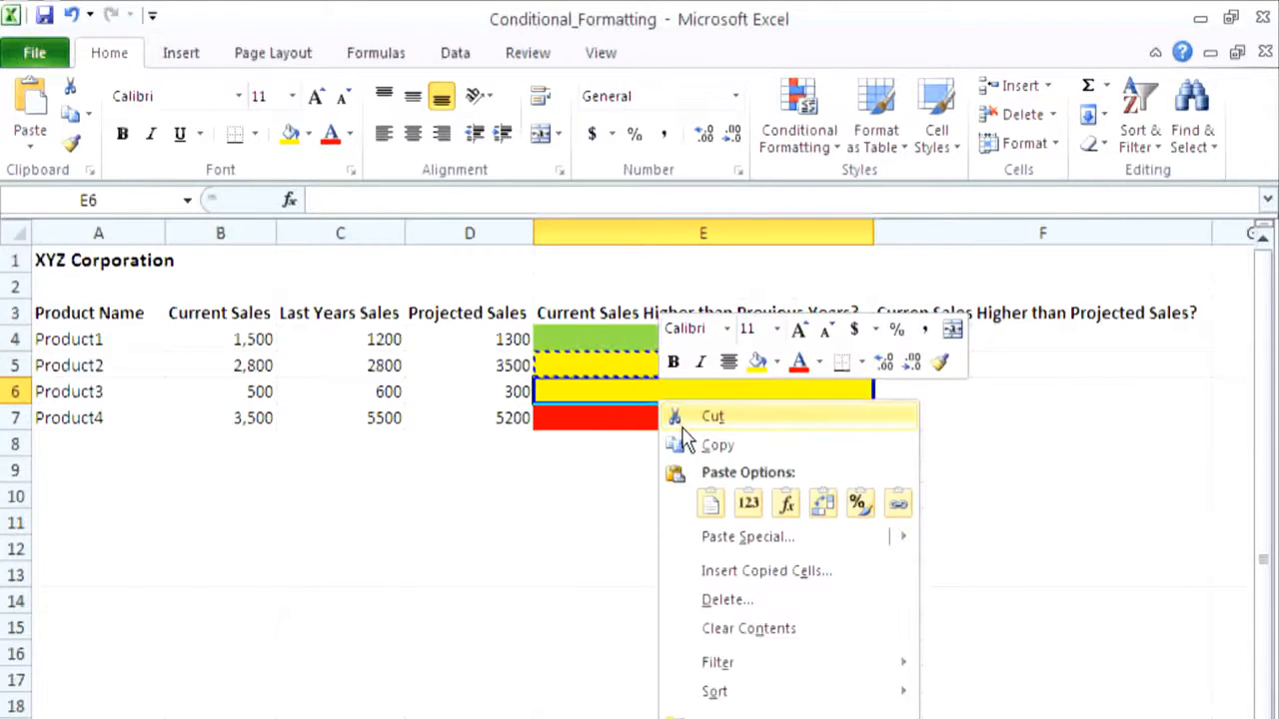
pyautogui.click(711, 499)
# Paste the copied cell E5 with its conditional formatting into cells E7 and E4
pyautogui.click(633, 416)
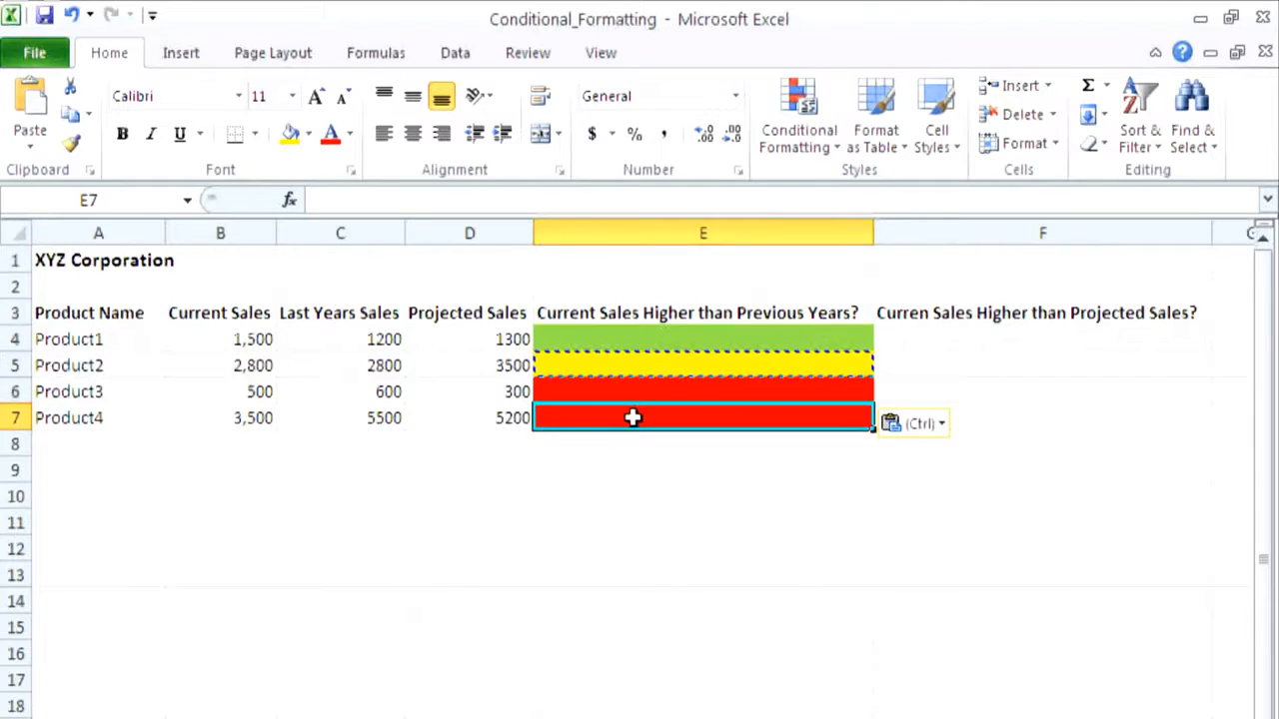
pyautogui.rightClick(633, 418)
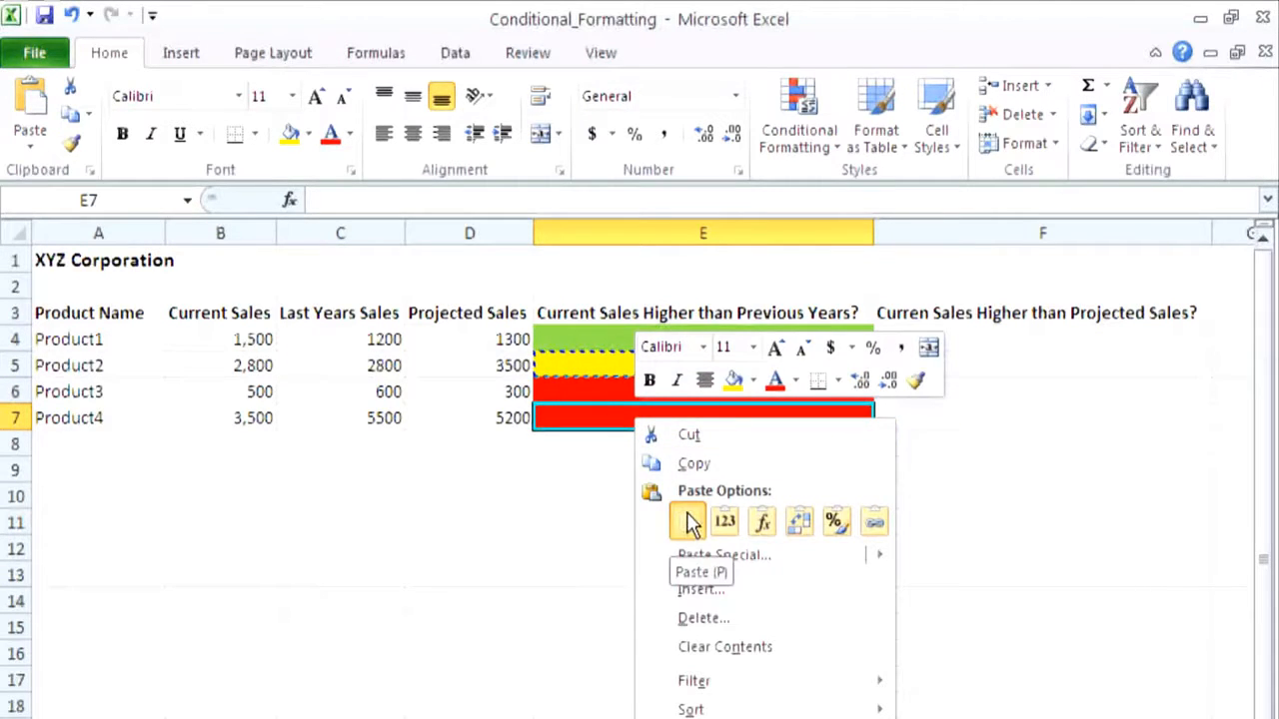
pyautogui.click(688, 524)
pyautogui.rightClick(612, 343)
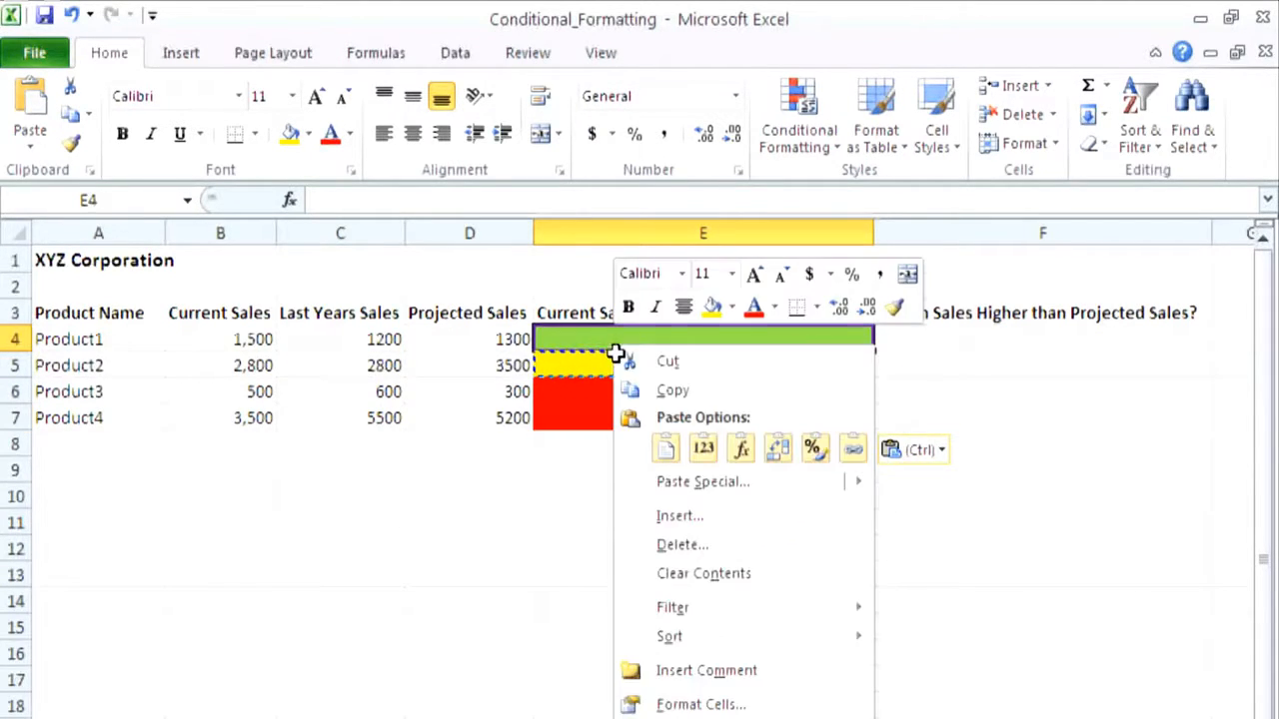
pyautogui.click(663, 448)
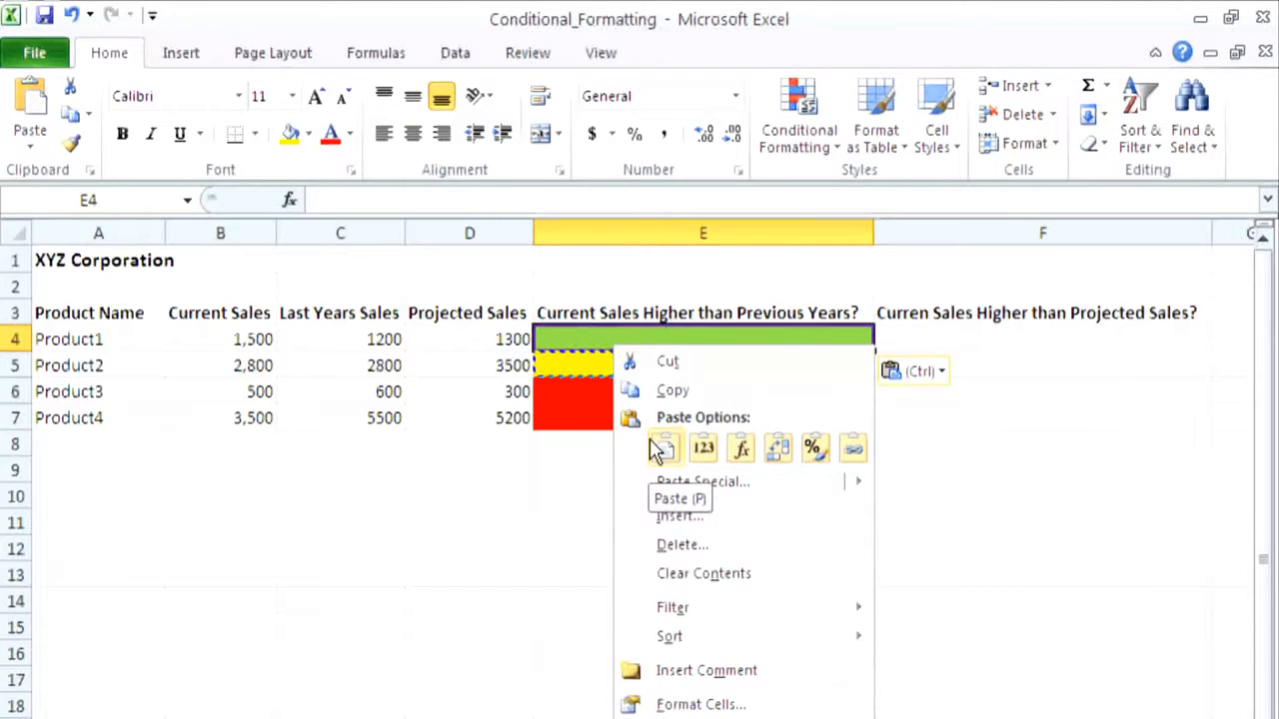
pyautogui.click(611, 385)
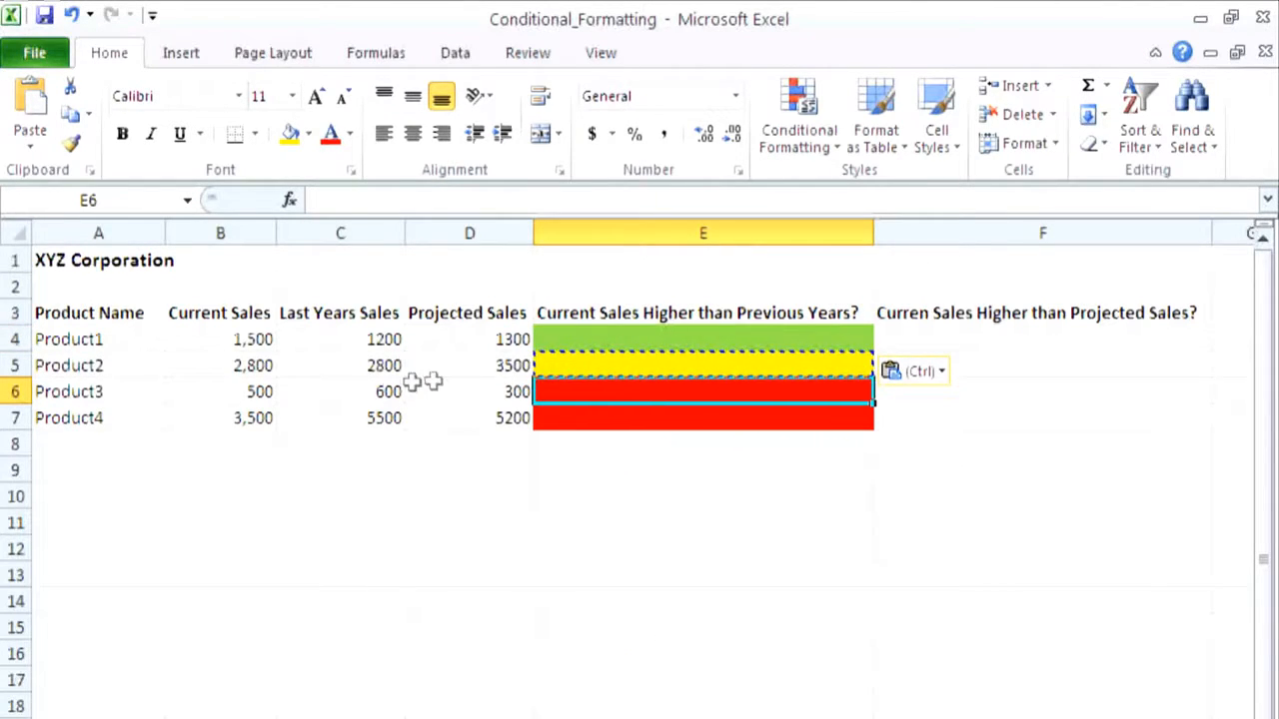
pyautogui.click(271, 386)
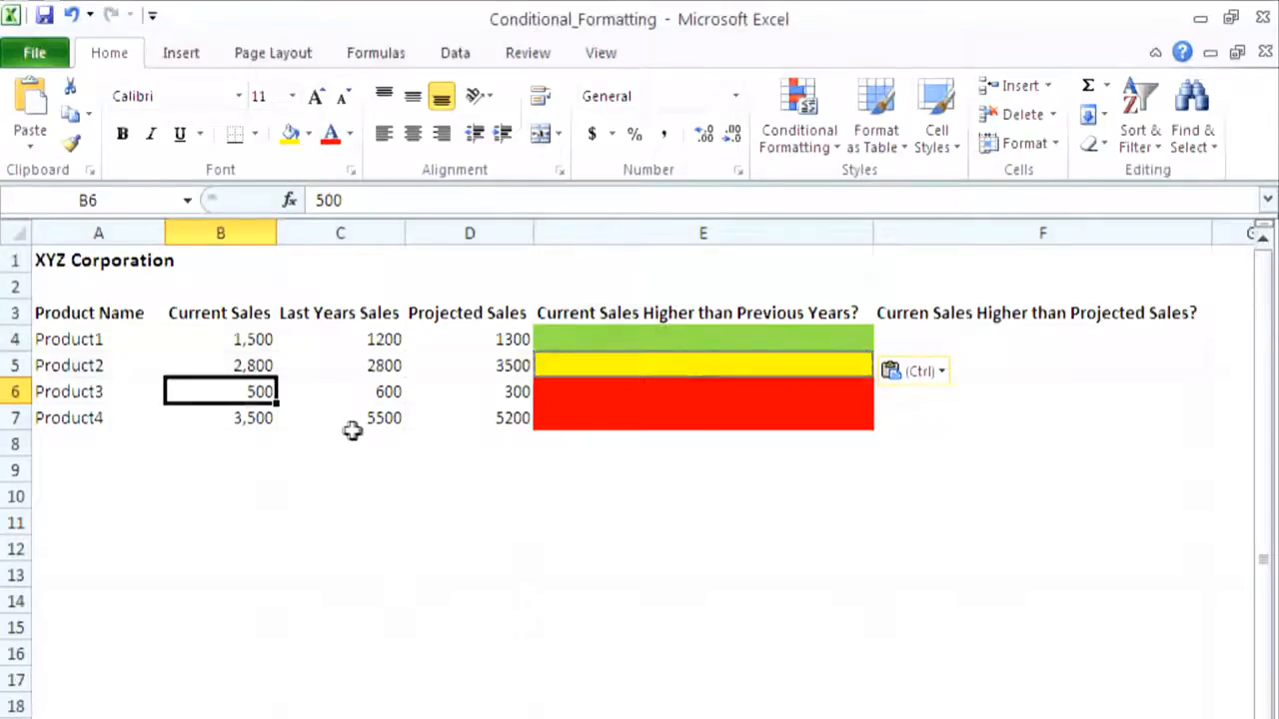